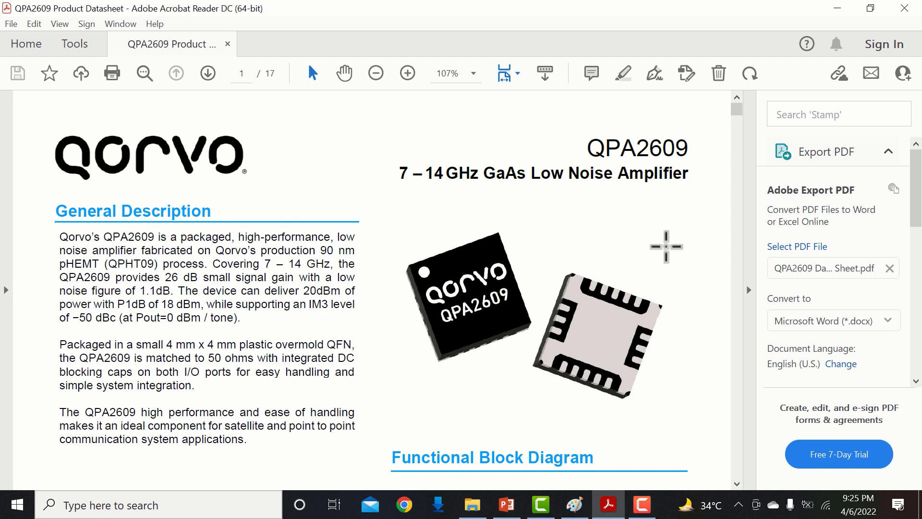
# - Scroll down the QPA2609 datasheet through the product features and block diagram
pyautogui.scroll(-3, 665, 244)
pyautogui.scroll(-4, 665, 246)
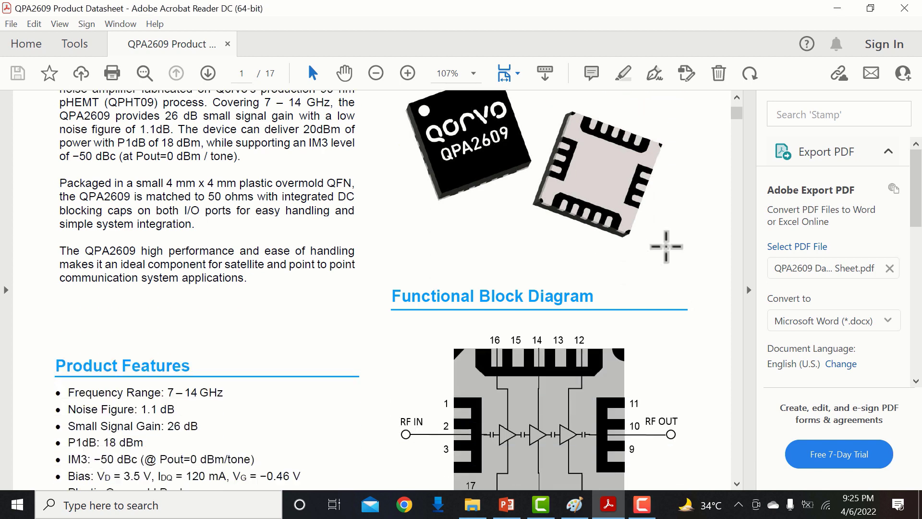
pyautogui.scroll(-3, 669, 255)
pyautogui.scroll(-4, 670, 254)
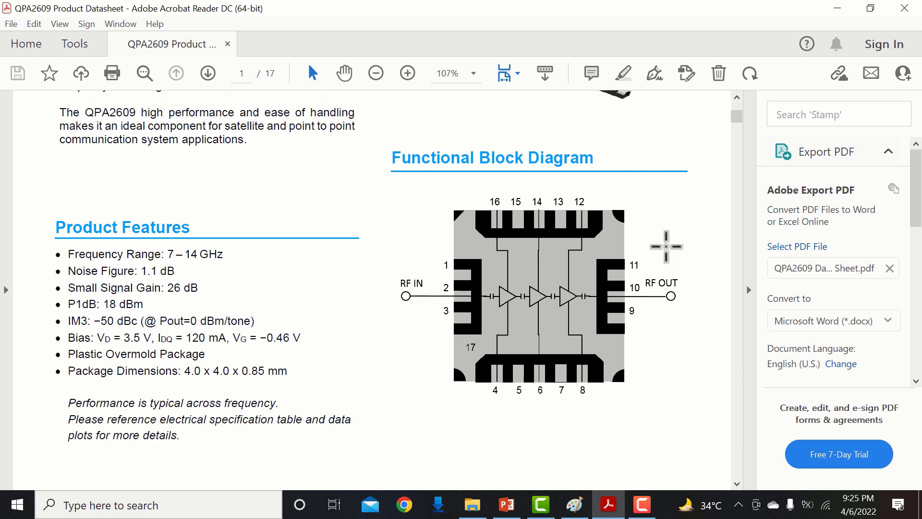
pyautogui.scroll(-2, 666, 246)
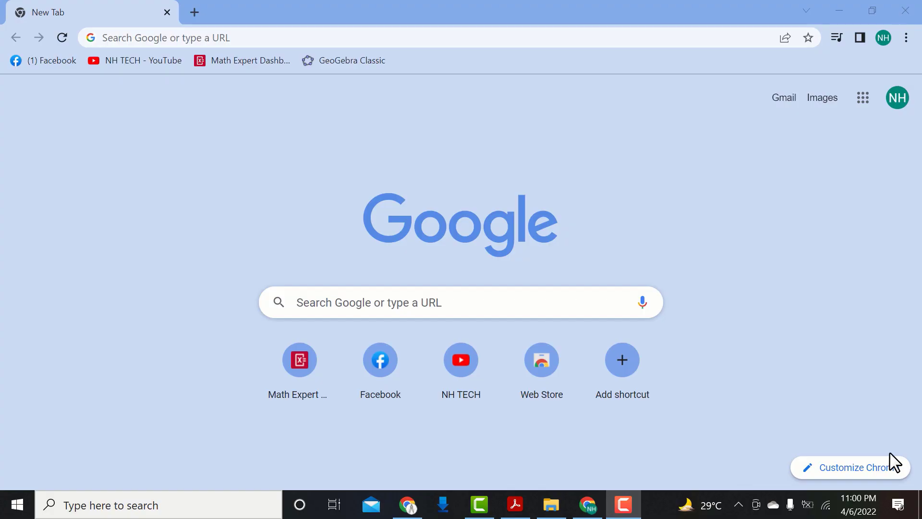
# - Search Google for 'qpa 2609 s parameters'
pyautogui.click(216, 38)
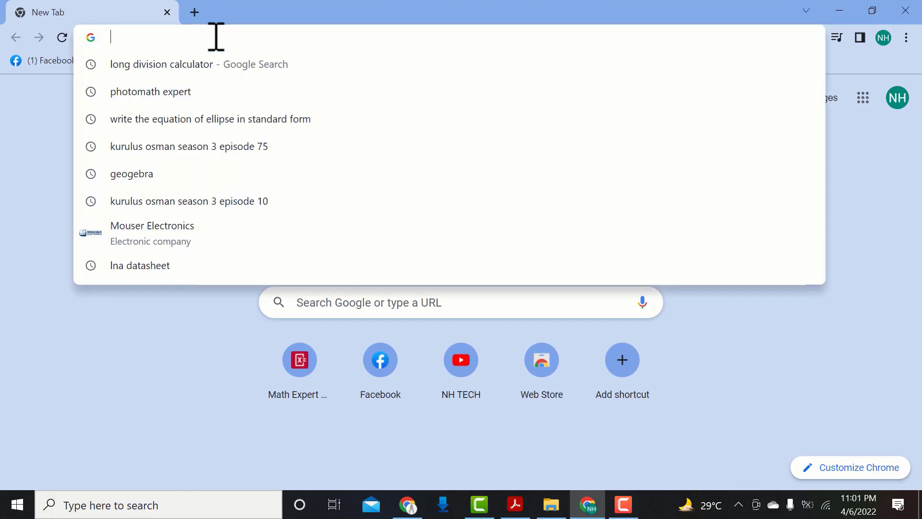
pyautogui.write('qpa')
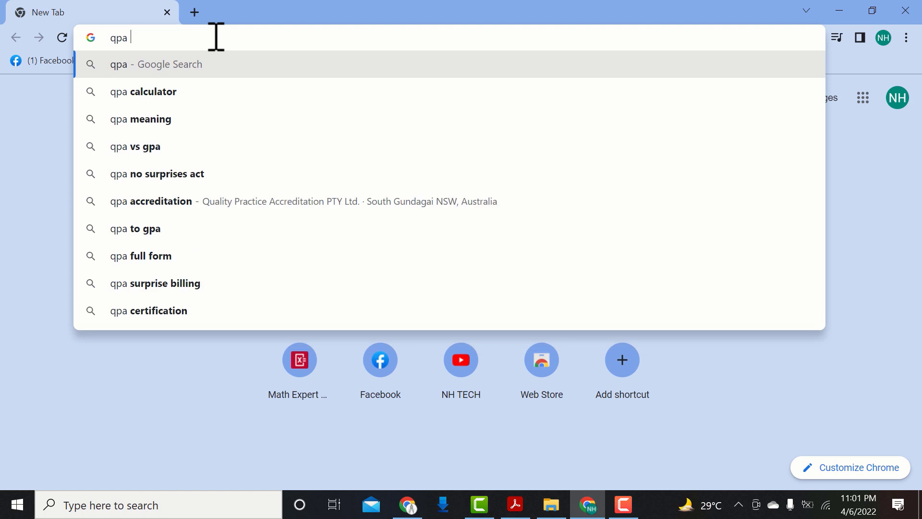
pyautogui.write(' 260')
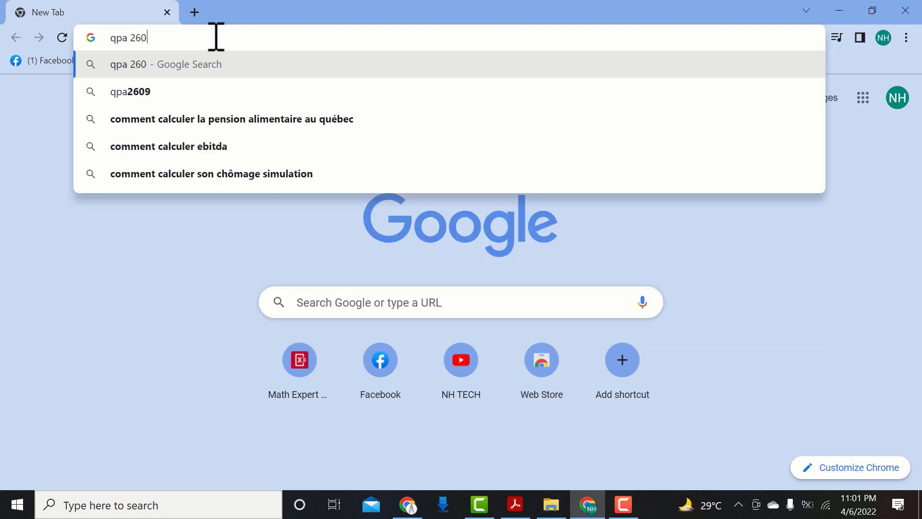
pyautogui.write('9 s')
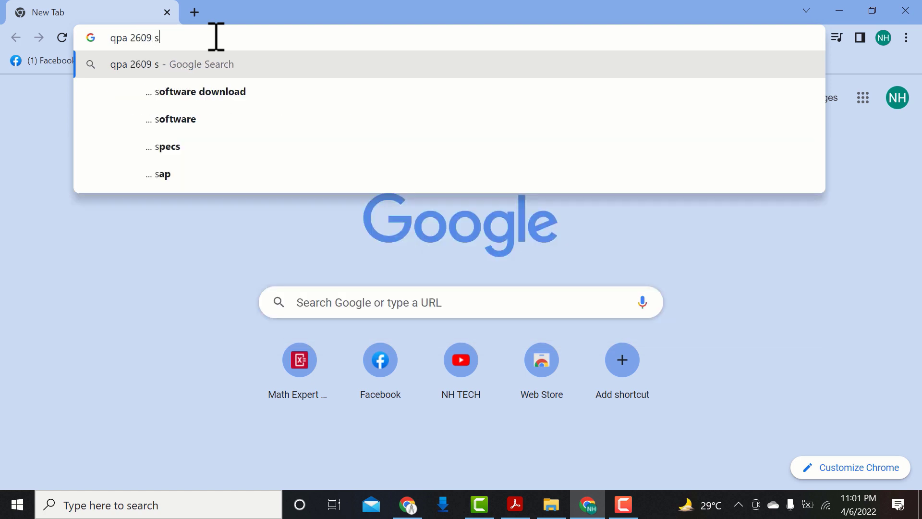
pyautogui.write(' p')
pyautogui.press('BackSpace')
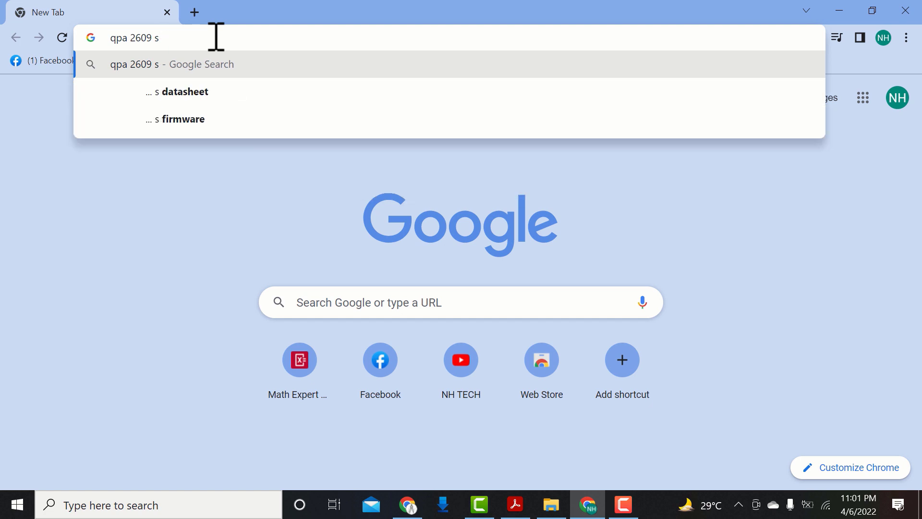
pyautogui.write('parameters')
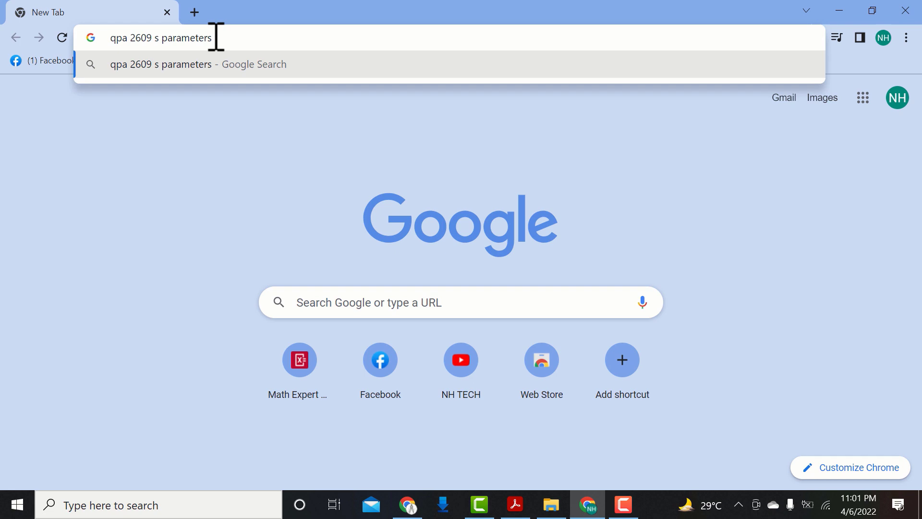
pyautogui.press('Return')
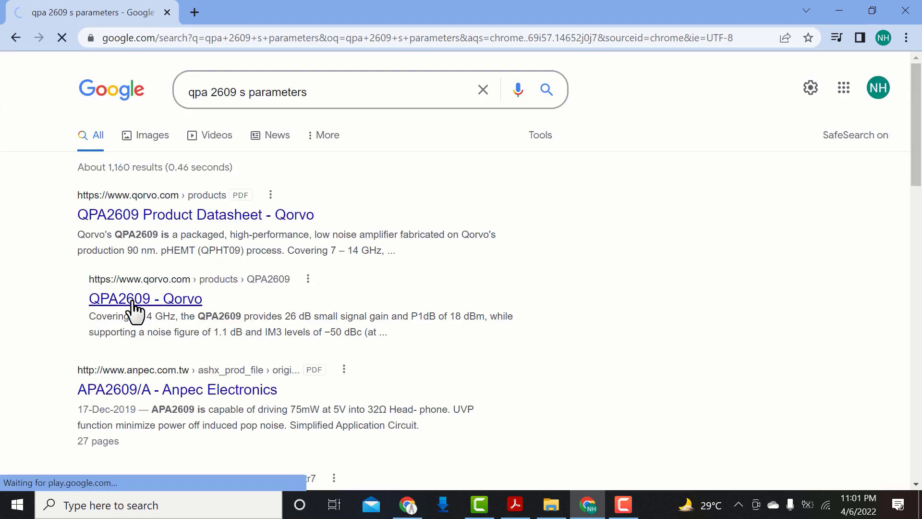
# - Open the QPA2609 Qorvo product page, accept cookies, and show its Documents list
pyautogui.click(134, 303)
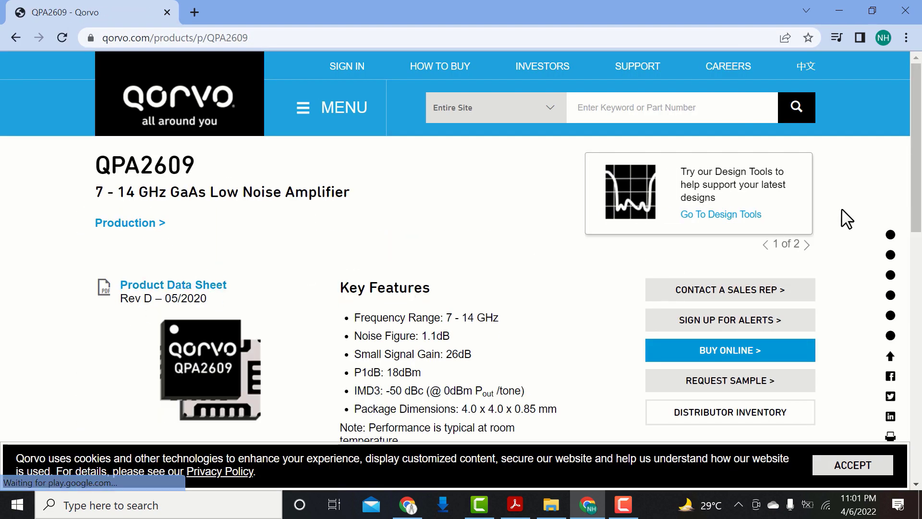
pyautogui.moveTo(915, 141); pyautogui.dragTo(917, 206)
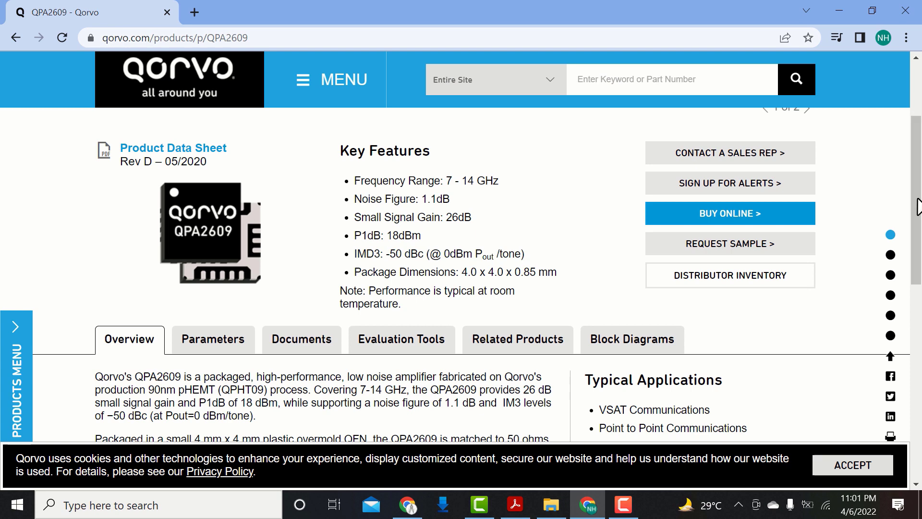
pyautogui.click(829, 465)
pyautogui.click(207, 348)
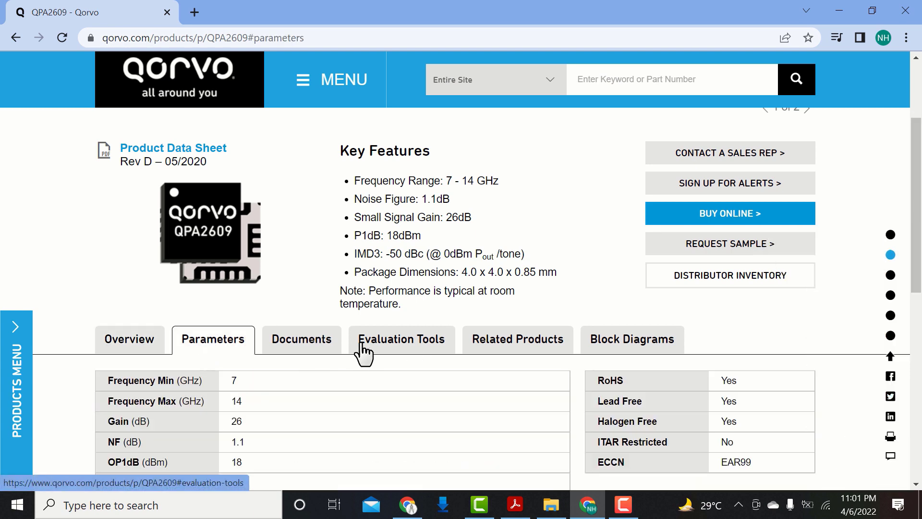
pyautogui.click(308, 344)
# - Download the S-Parameters (5 V @ 120 mA) file and show it in its folder
pyautogui.moveTo(916, 208); pyautogui.dragTo(917, 269)
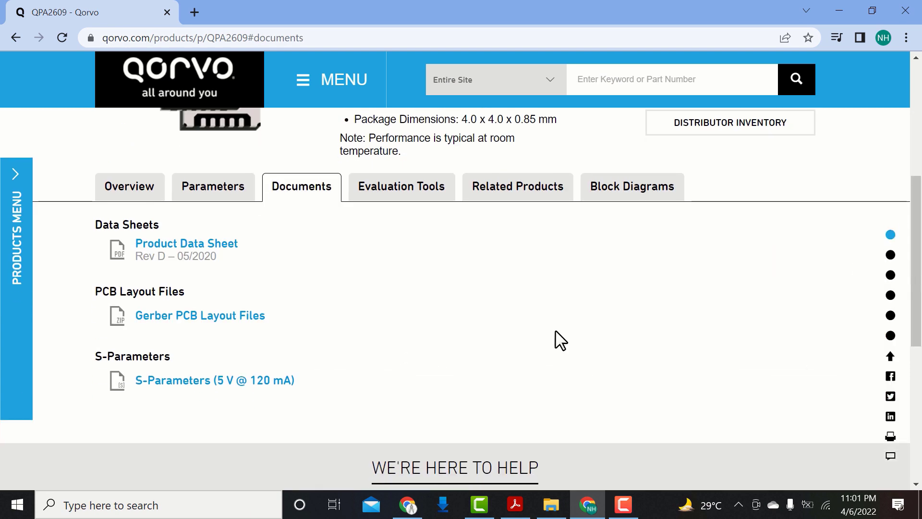
pyautogui.click(155, 385)
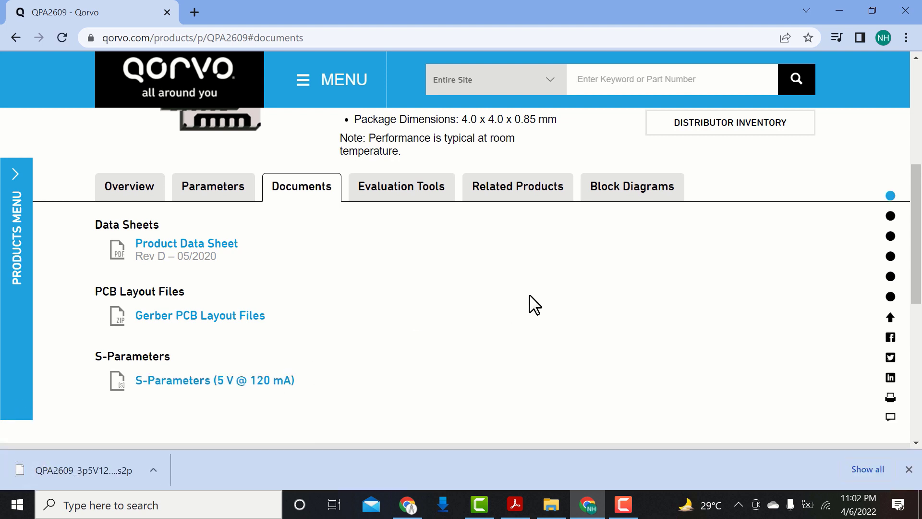
pyautogui.click(154, 470)
pyautogui.click(185, 420)
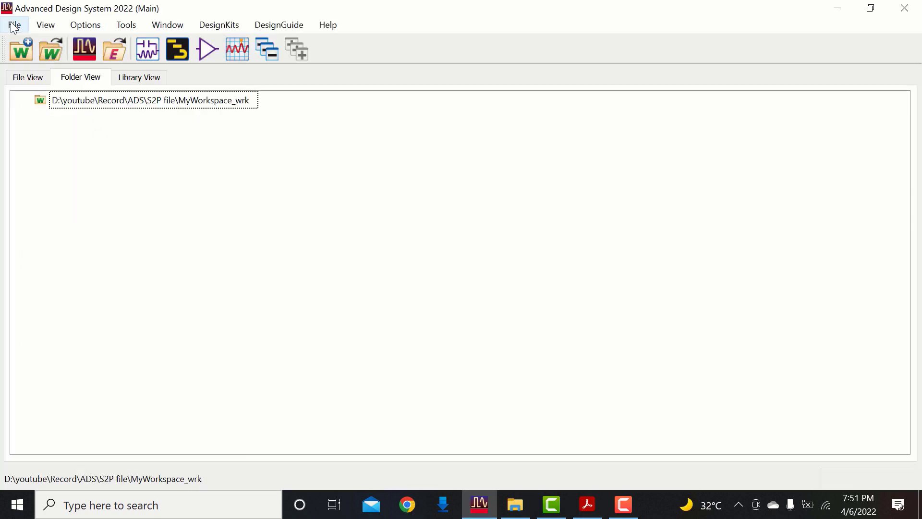
# - Create a new schematic, cell_1
pyautogui.click(15, 25)
pyautogui.moveTo(28, 41)
pyautogui.click(209, 78)
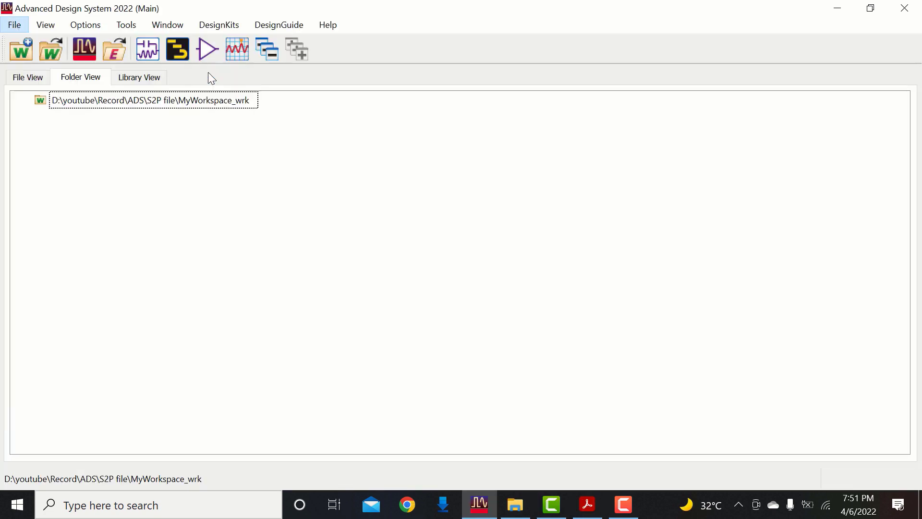
pyautogui.click(460, 284)
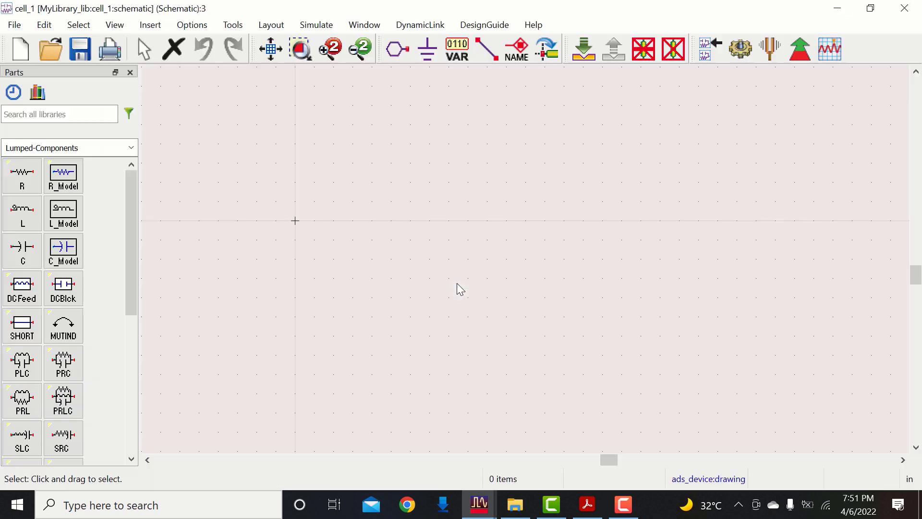
# - Place two TermG terminations, TermG1 and TermG2, from the Basic Components palette
pyautogui.click(131, 147)
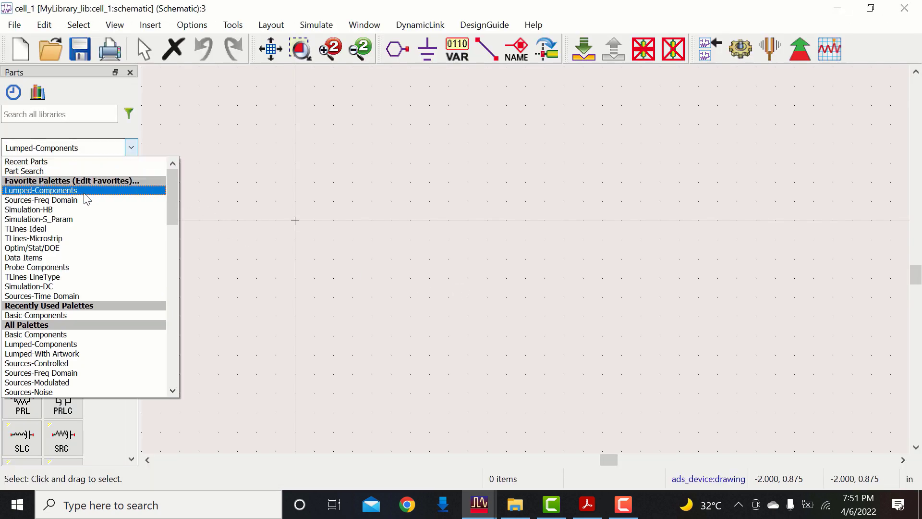
pyautogui.click(58, 315)
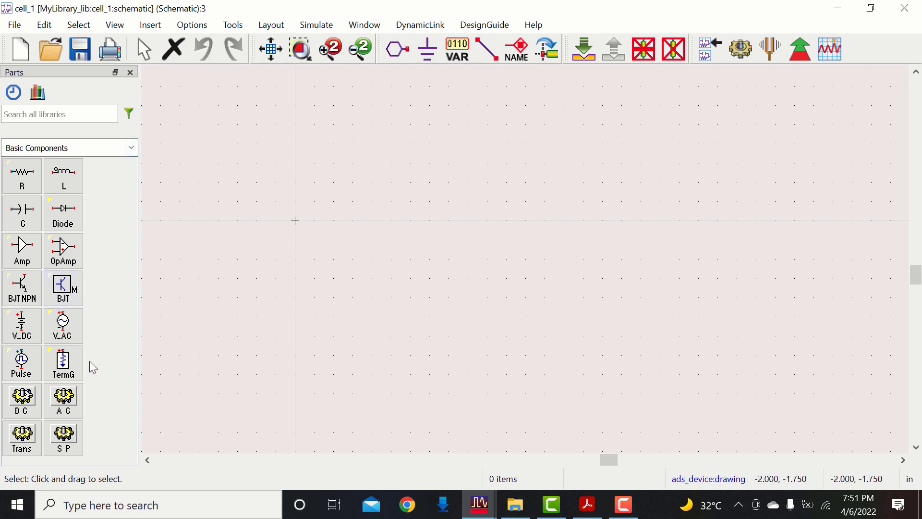
pyautogui.click(63, 363)
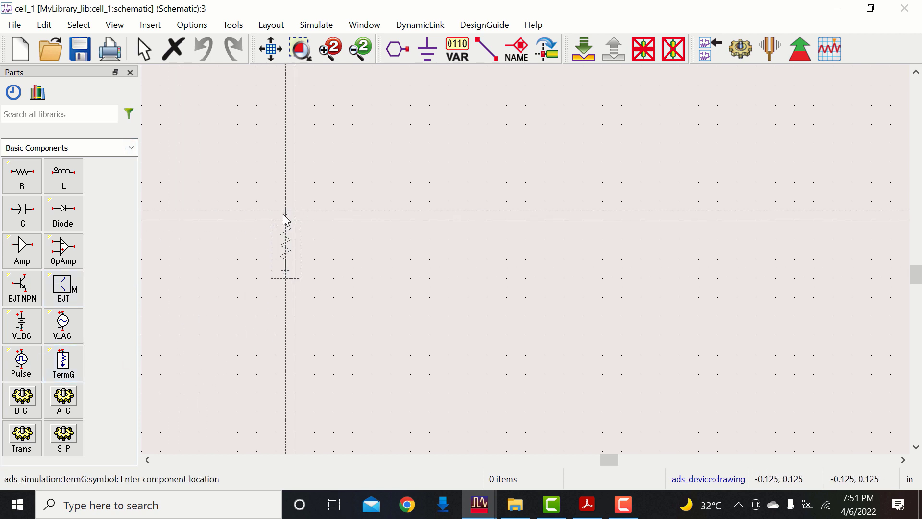
pyautogui.click(295, 220)
pyautogui.click(642, 221)
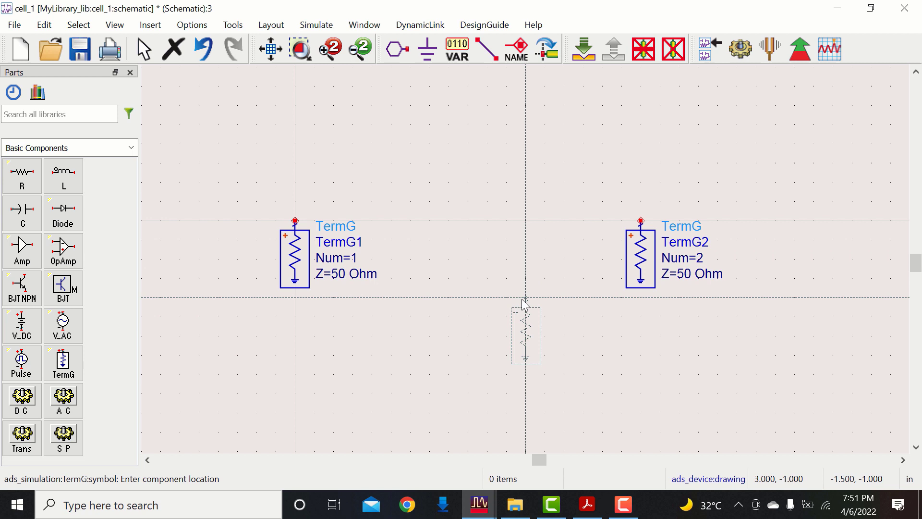
pyautogui.rightClick(500, 311)
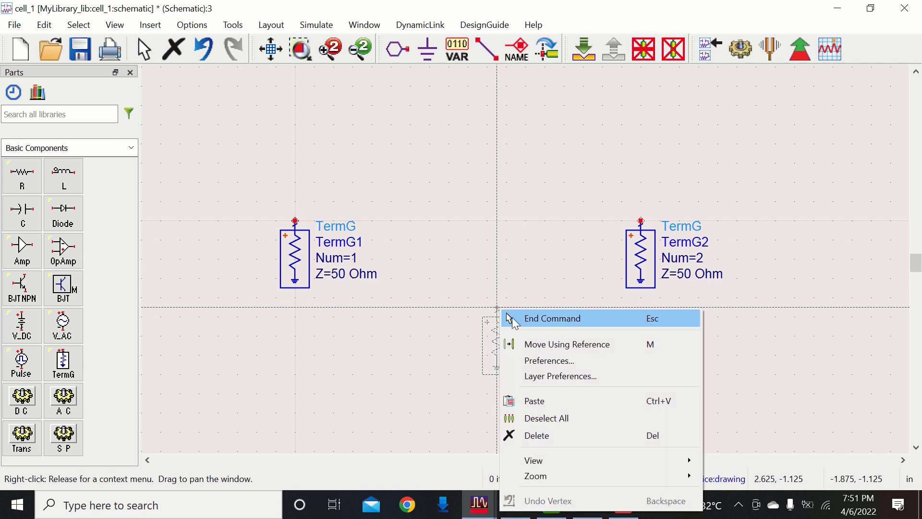
pyautogui.click(511, 318)
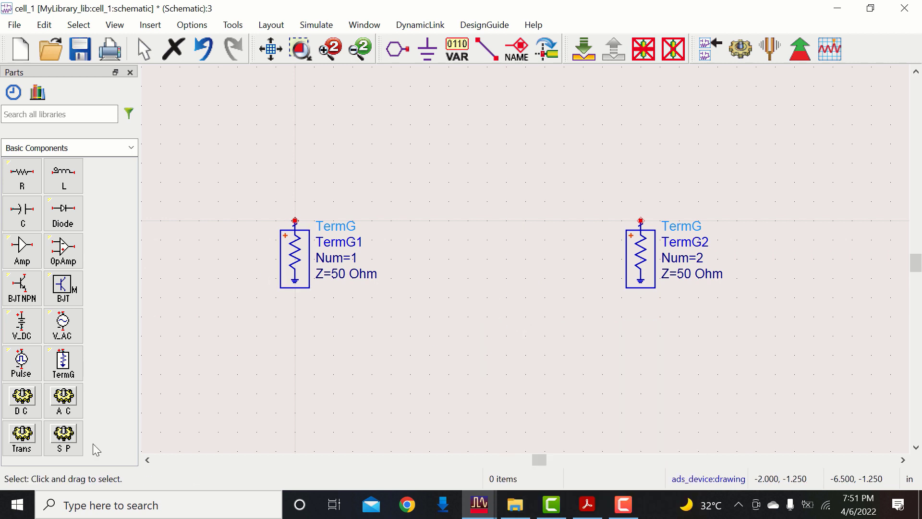
# - Place an S-parameter simulation controller below TermG2
pyautogui.click(67, 437)
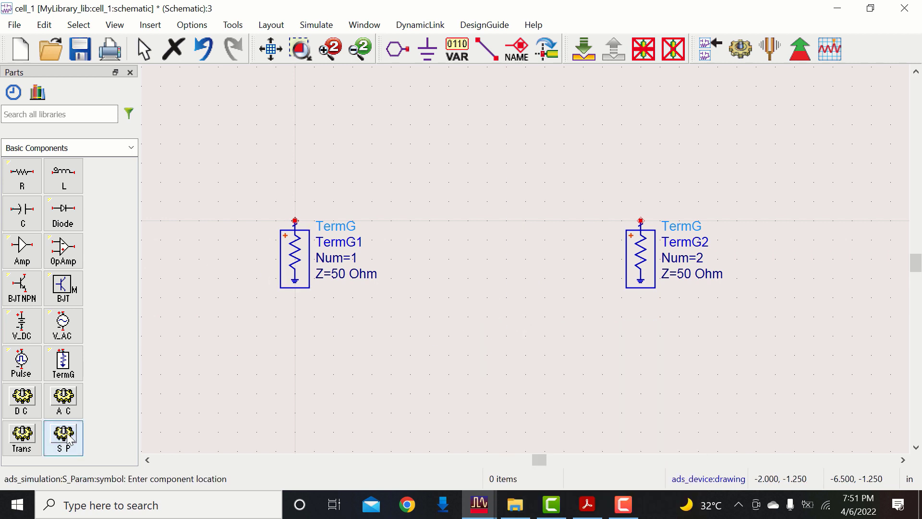
pyautogui.click(650, 327)
pyautogui.rightClick(355, 319)
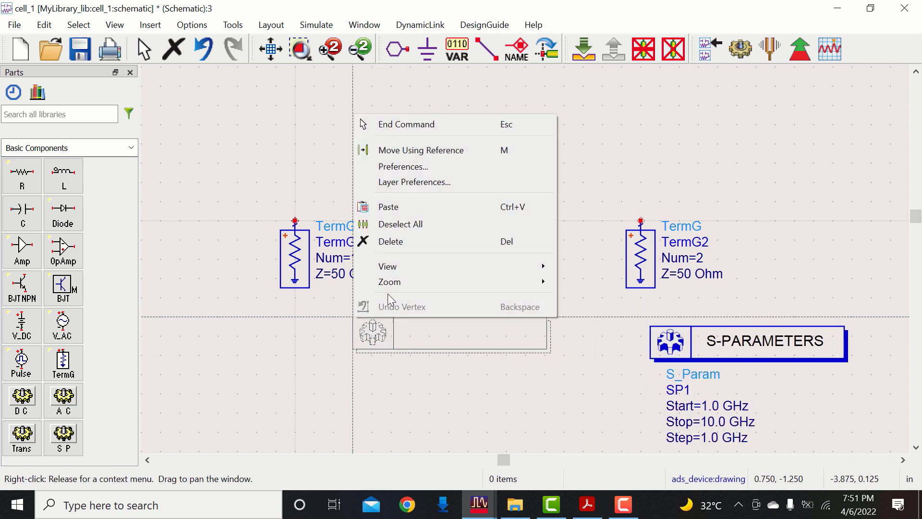
pyautogui.click(404, 127)
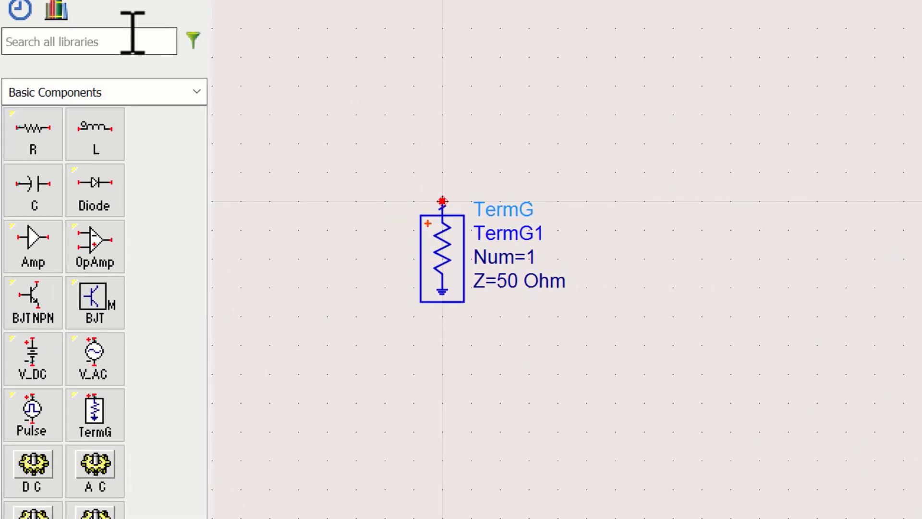
# - Place SnP1 from the Data Items palette between TermG1 and TermG2, then fit the schematic
pyautogui.click(131, 148)
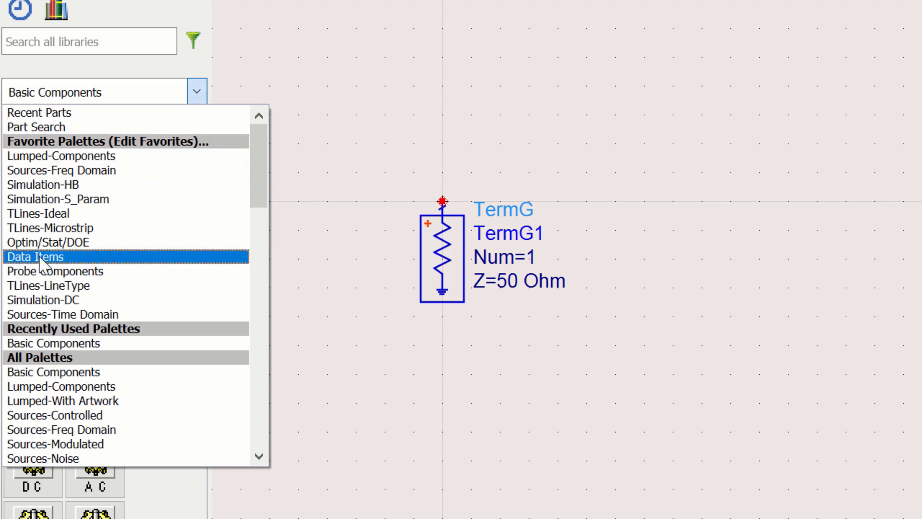
pyautogui.click(40, 257)
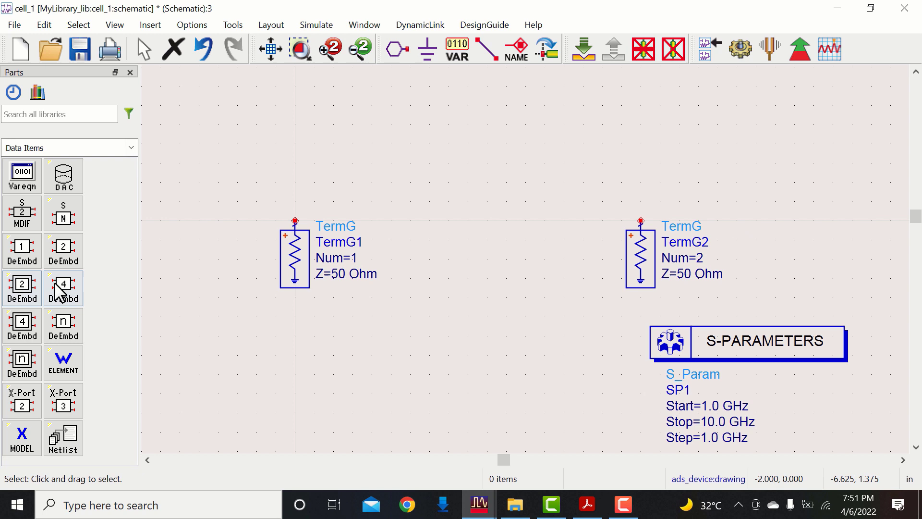
pyautogui.click(66, 219)
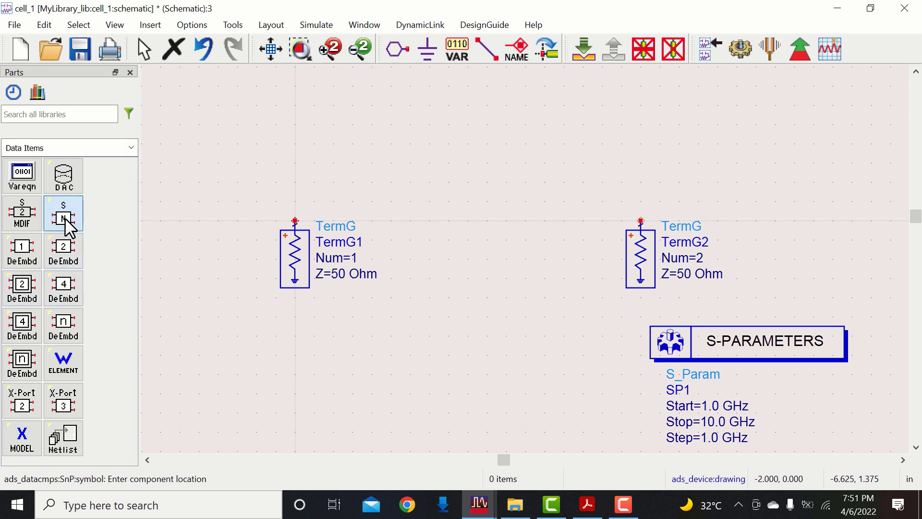
pyautogui.click(448, 220)
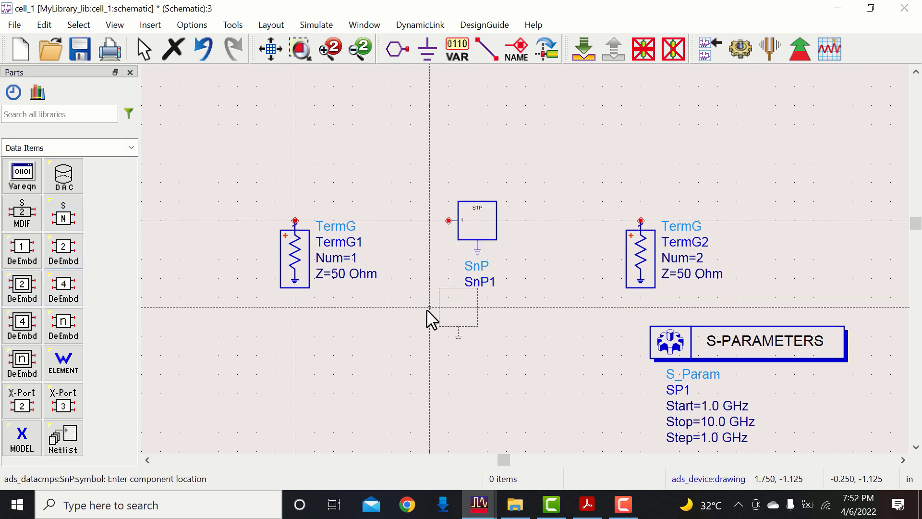
pyautogui.rightClick(404, 326)
pyautogui.click(439, 137)
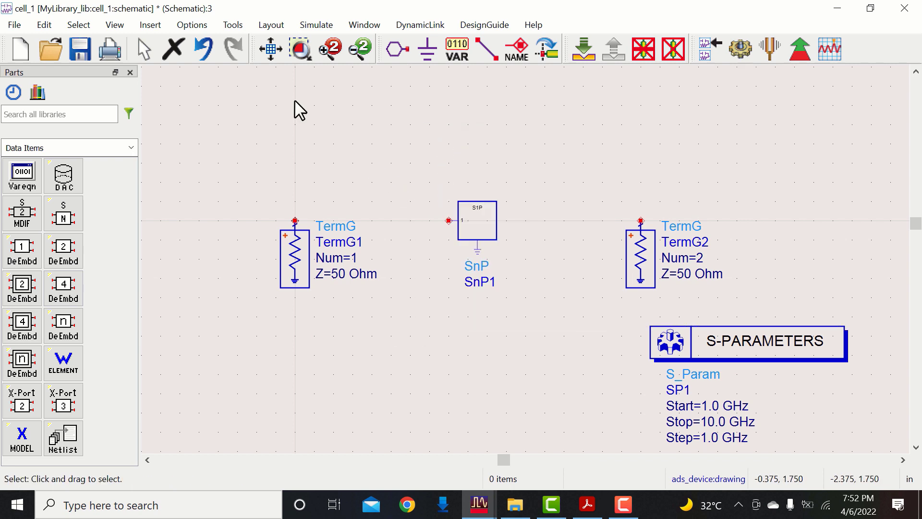
pyautogui.click(271, 48)
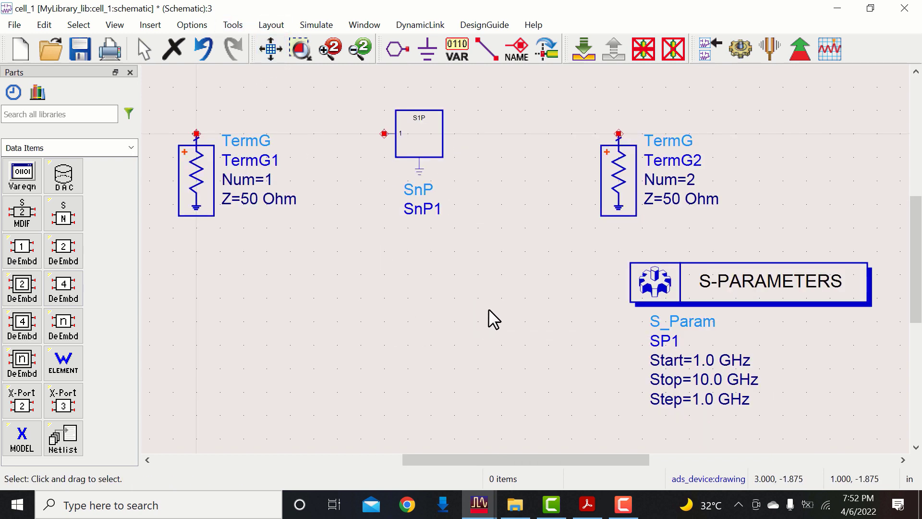
# - Set SnP1's number of ports to 2
pyautogui.doubleClick(407, 139)
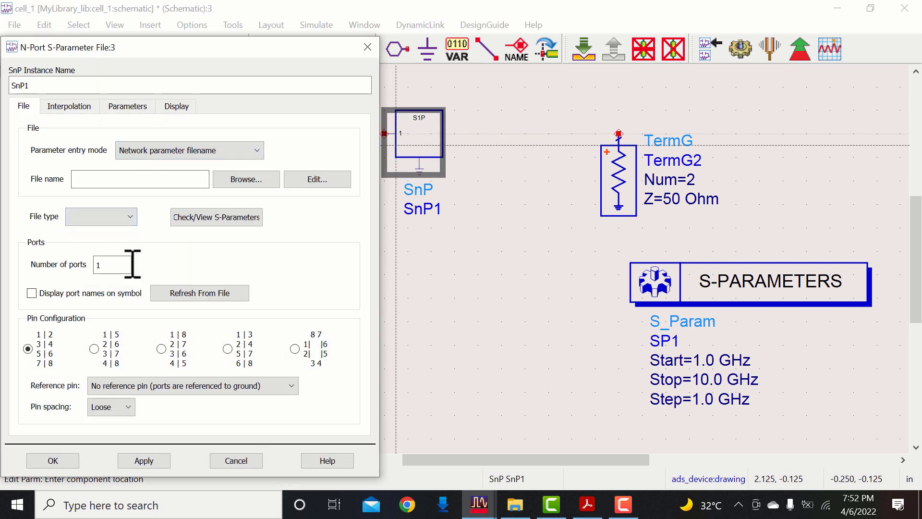
pyautogui.click(118, 265)
pyautogui.press('BackSpace')
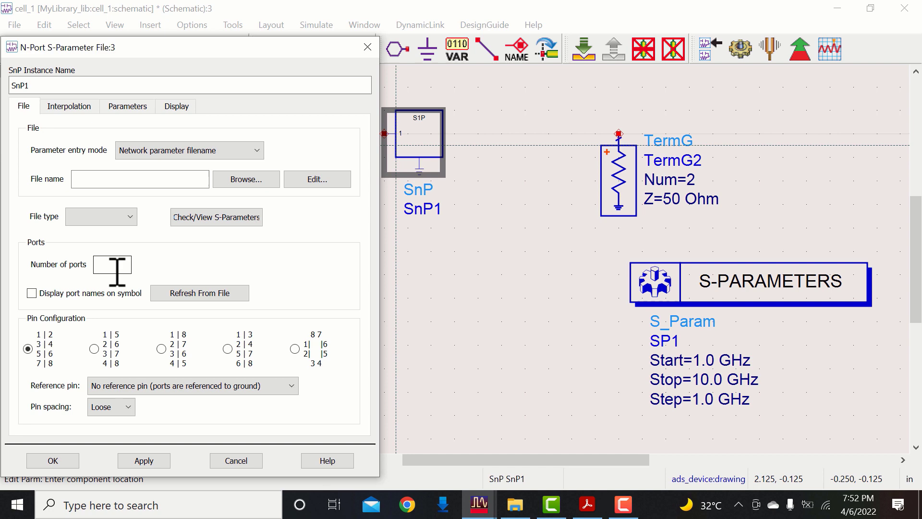
pyautogui.write('2')
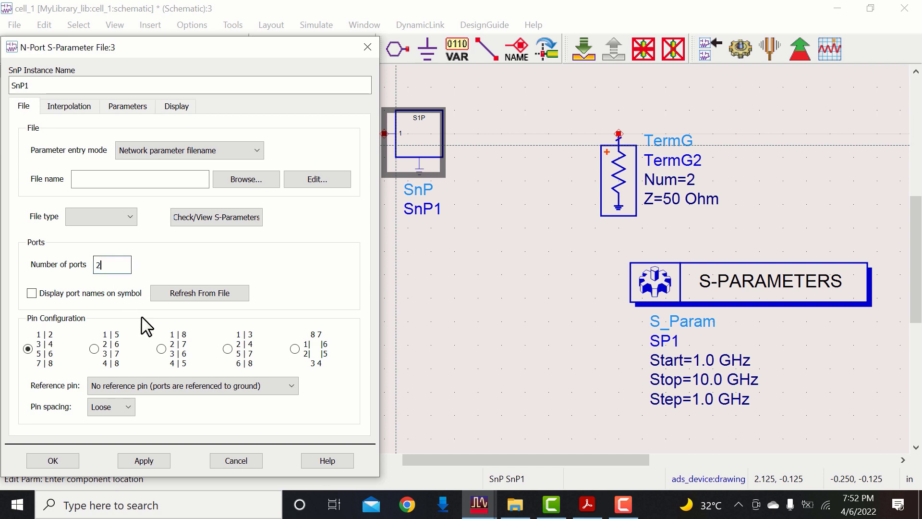
pyautogui.click(144, 460)
# - Load QPA2609_3p5V120mA_25C.s2p from Downloads as SnP1's data file
pyautogui.click(245, 178)
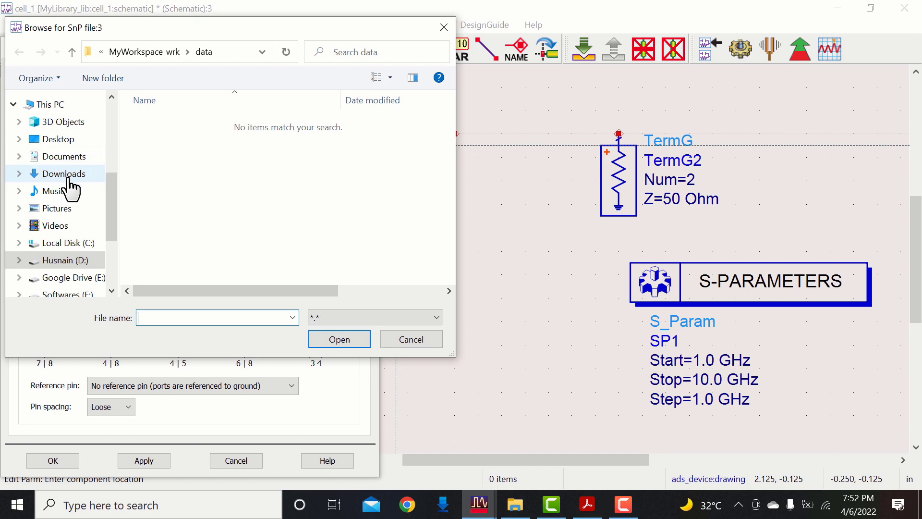
pyautogui.click(69, 177)
pyautogui.click(187, 183)
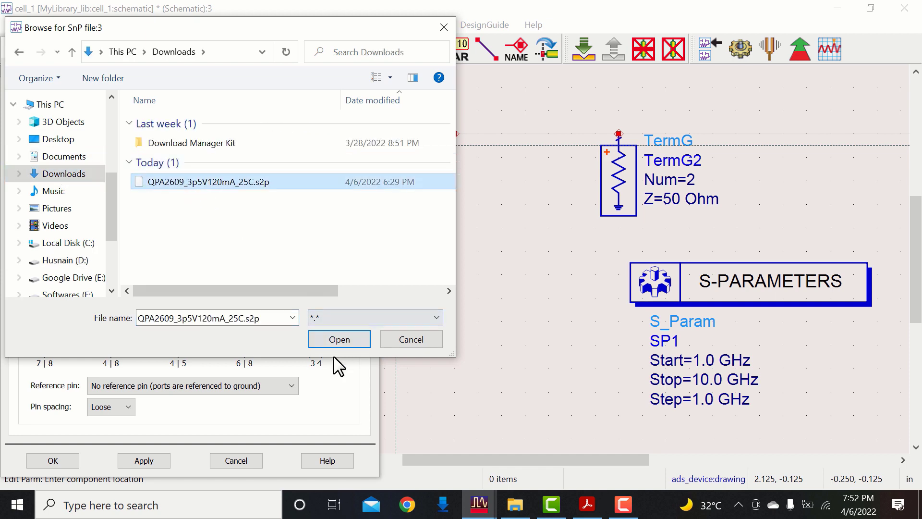
pyautogui.click(330, 339)
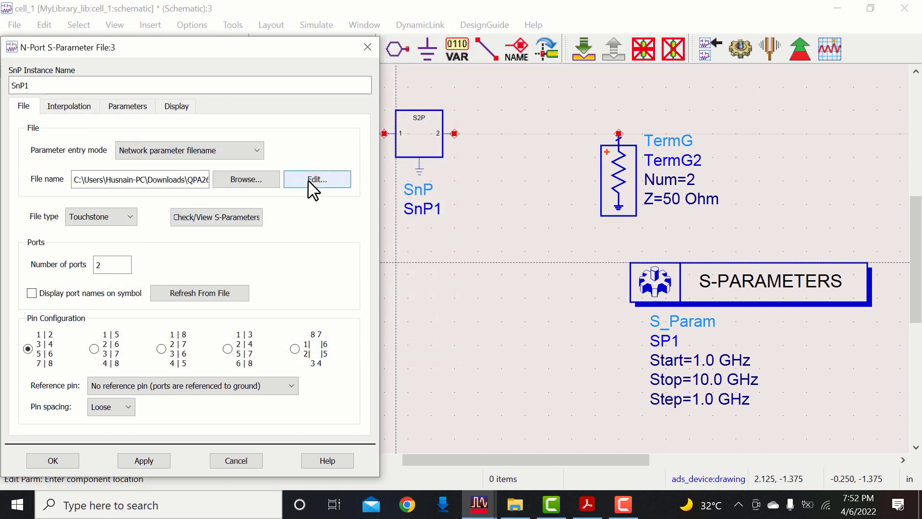
# - Inspect the s2p file contents in a text view, then close it
pyautogui.click(307, 181)
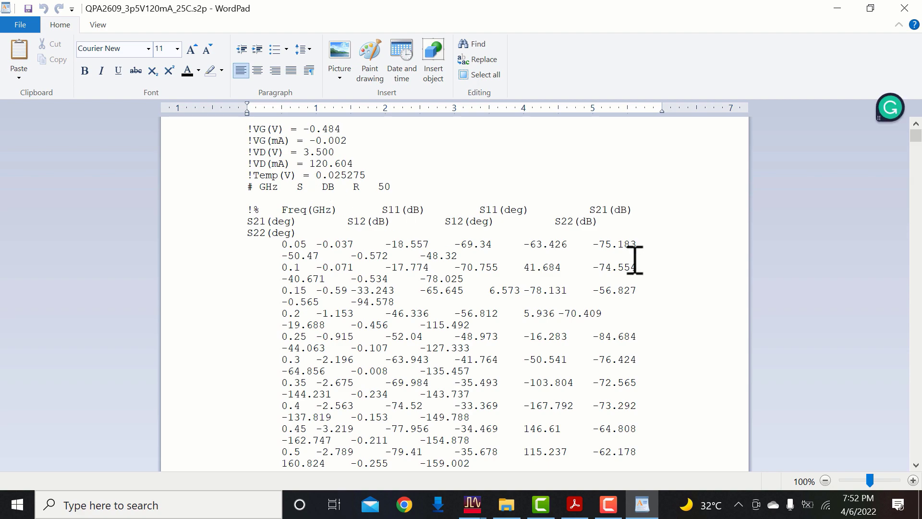
pyautogui.scroll(-12, 635, 259)
pyautogui.scroll(-20, 635, 260)
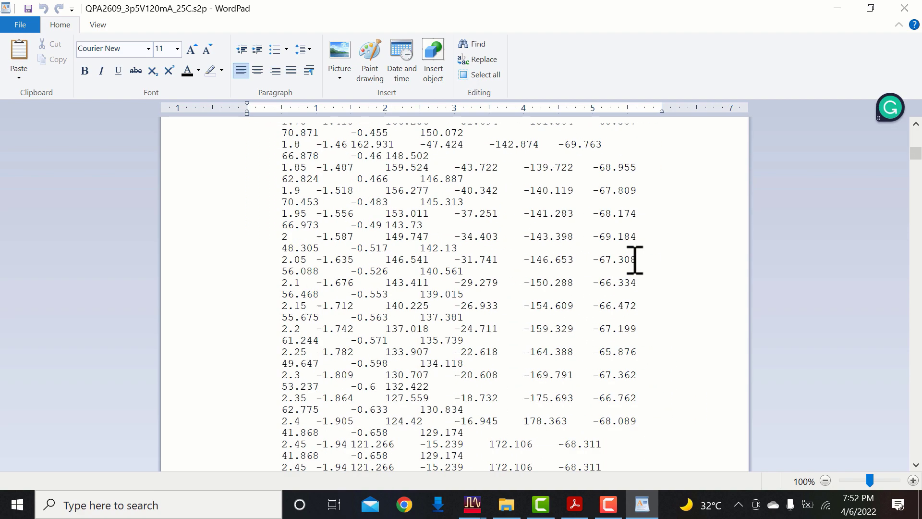
pyautogui.scroll(10, 890, 15)
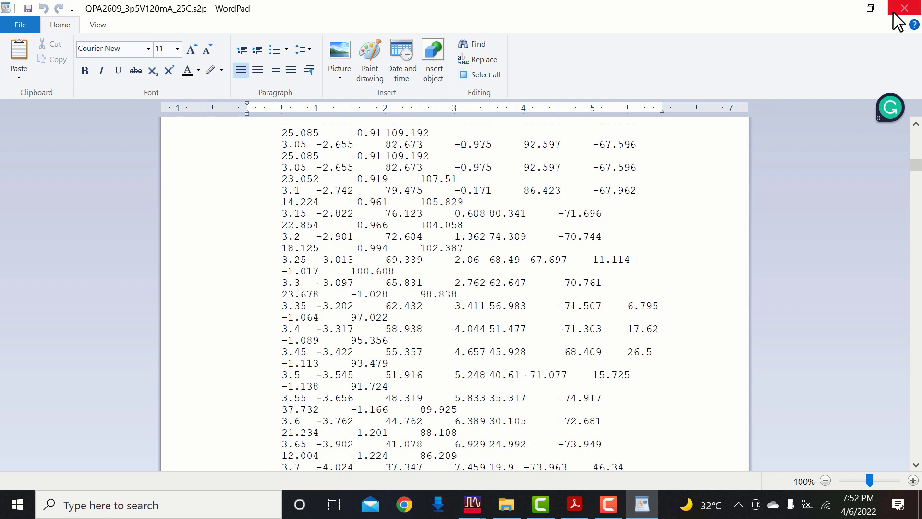
pyautogui.click(893, 15)
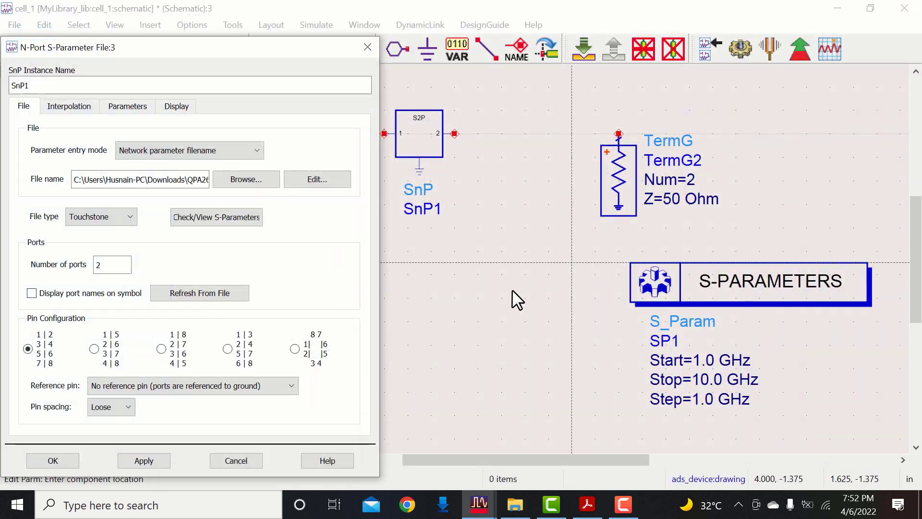
# - Confirm SnP1's settings, then wire TermG1 to SnP1 port 1 and SnP1 port 2 to TermG2
pyautogui.click(134, 459)
pyautogui.click(52, 461)
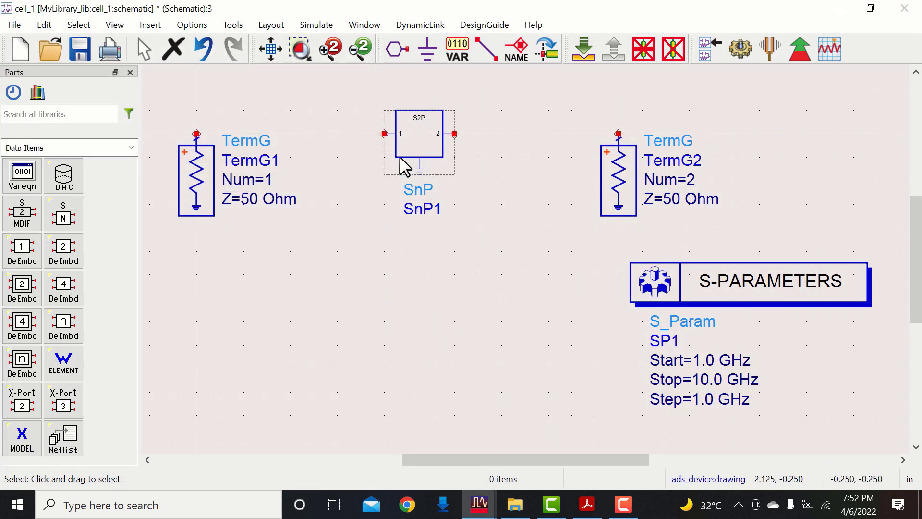
pyautogui.click(485, 49)
pyautogui.click(206, 133)
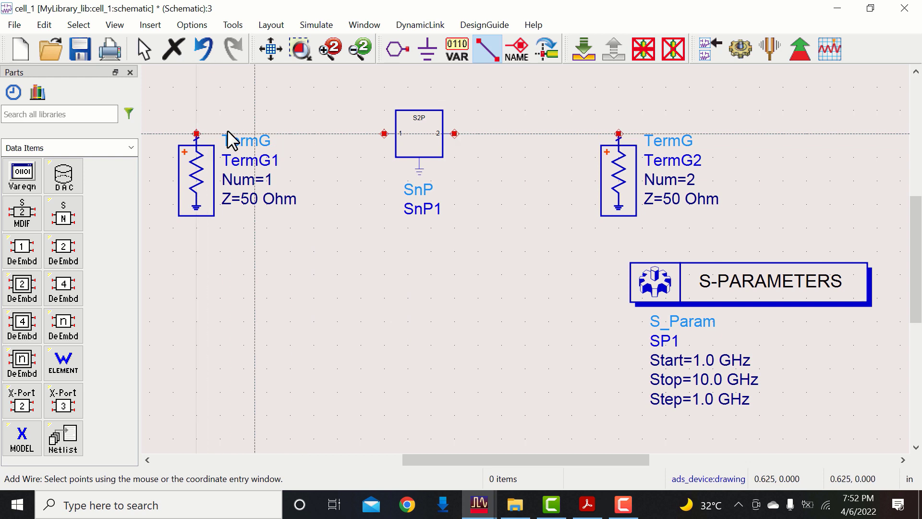
pyautogui.click(384, 134)
pyautogui.click(455, 133)
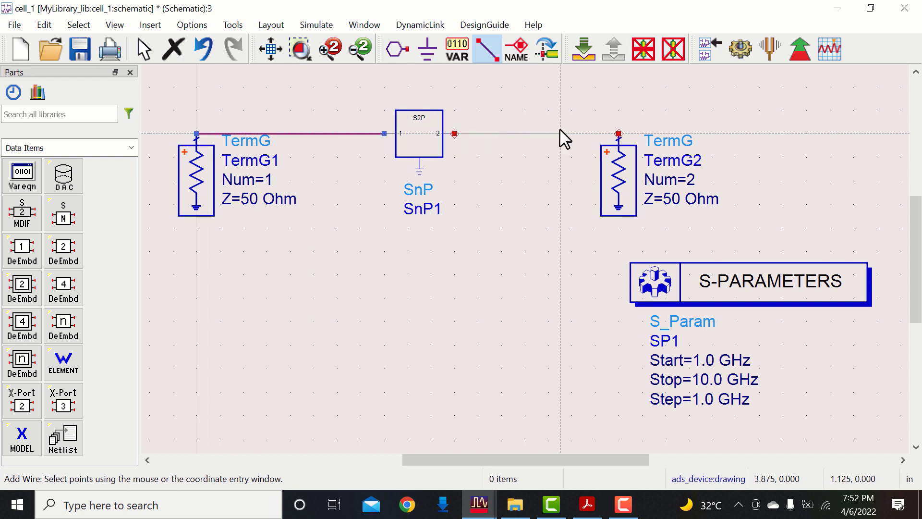
pyautogui.click(619, 134)
pyautogui.rightClick(522, 260)
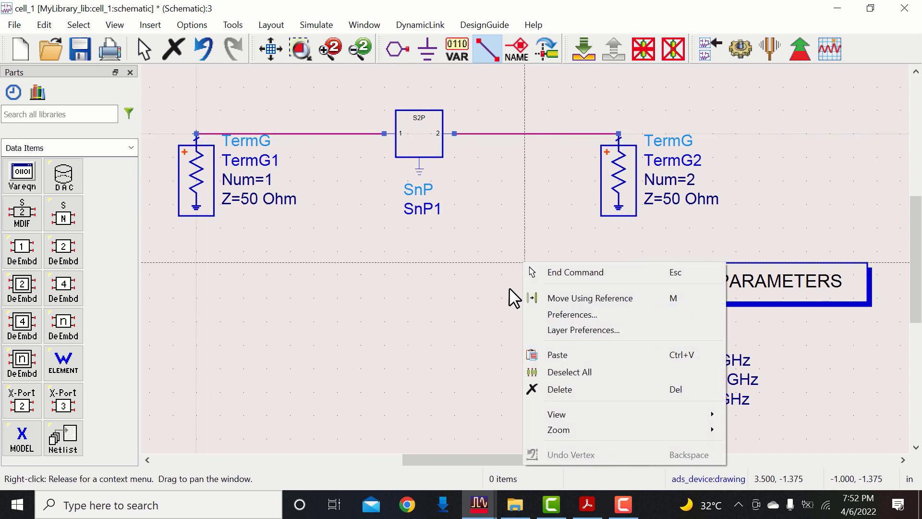
pyautogui.click(559, 270)
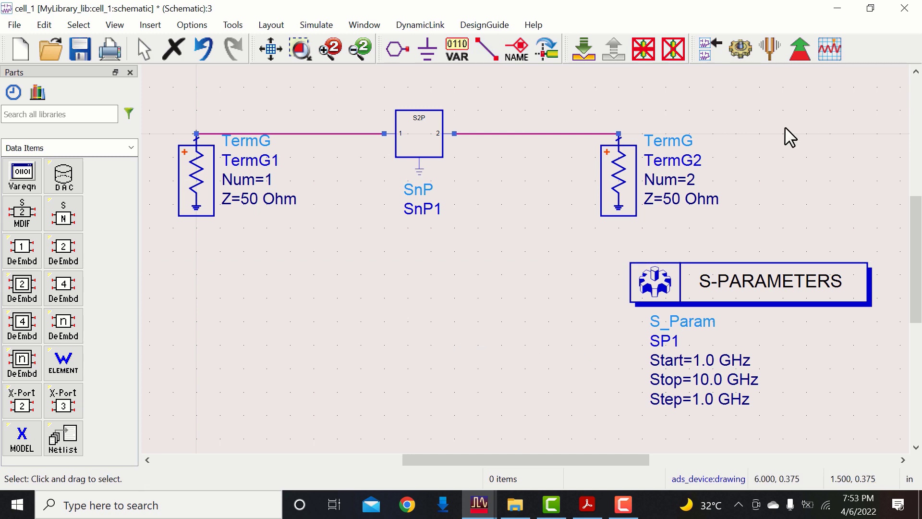
# - Set SP1's stop frequency to 20 GHz and step to 10 MHz, then run the simulation
pyautogui.doubleClick(709, 289)
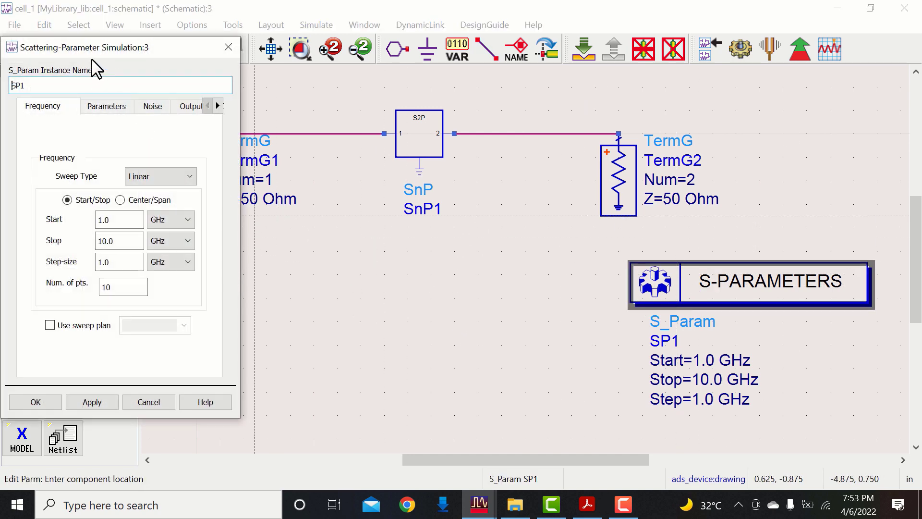
pyautogui.moveTo(96, 48); pyautogui.dragTo(189, 50)
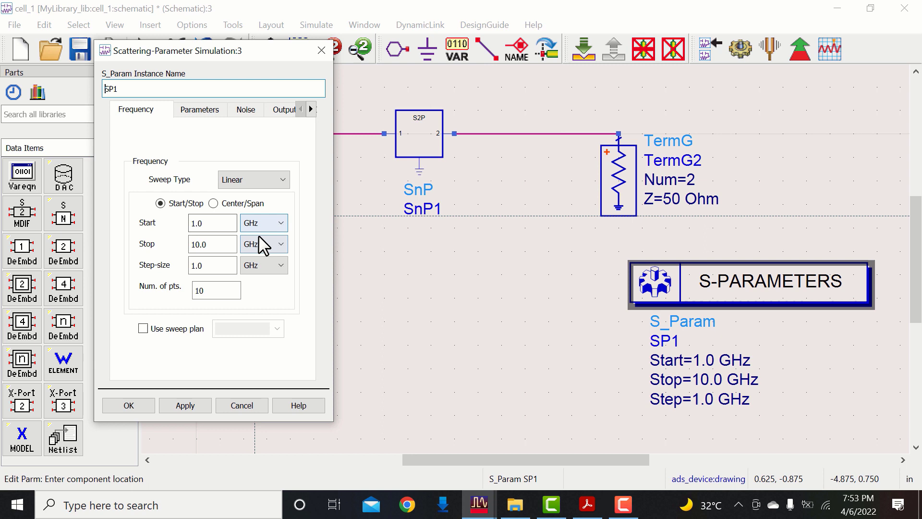
pyautogui.doubleClick(212, 246)
pyautogui.press('BackSpace')
pyautogui.write('20')
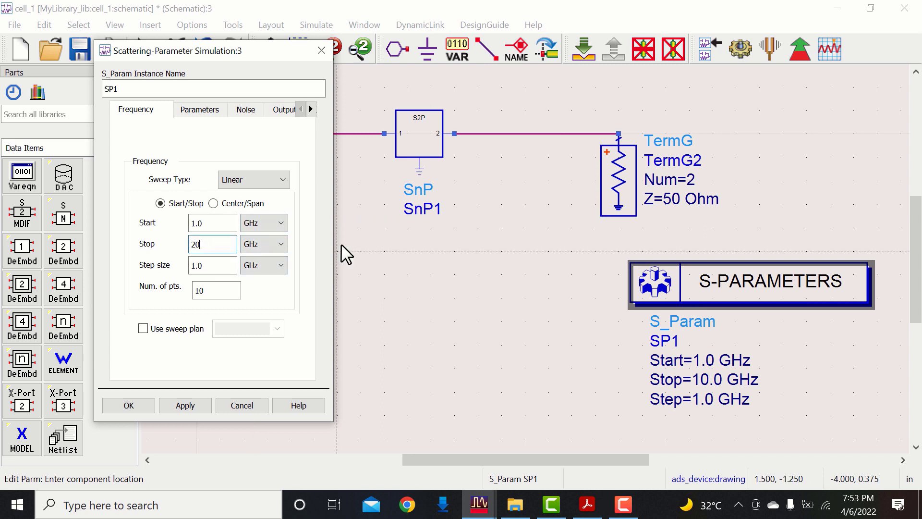
pyautogui.doubleClick(217, 265)
pyautogui.press('BackSpace')
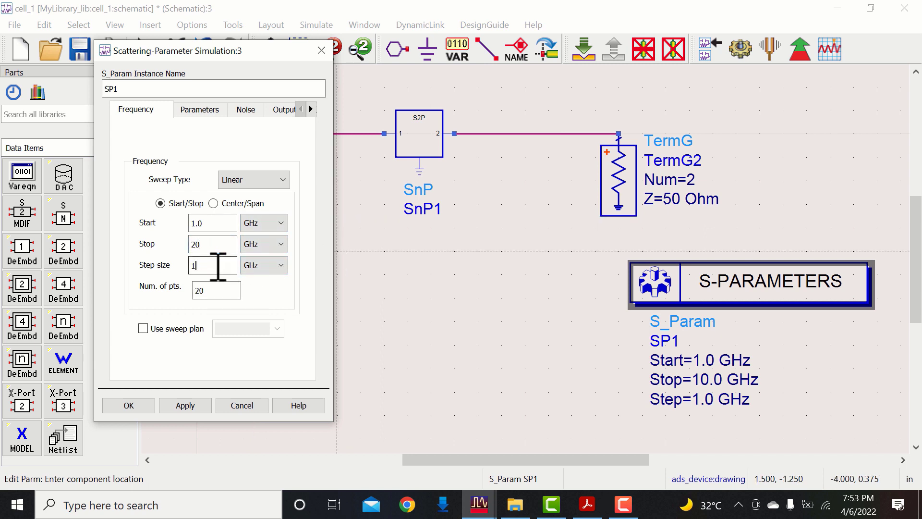
pyautogui.write('10')
pyautogui.click(252, 266)
pyautogui.click(255, 308)
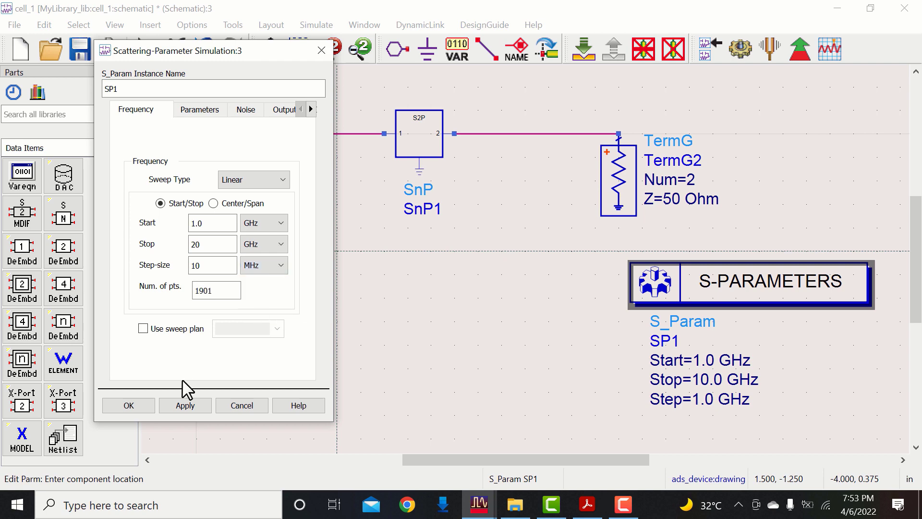
pyautogui.click(185, 404)
pyautogui.click(126, 405)
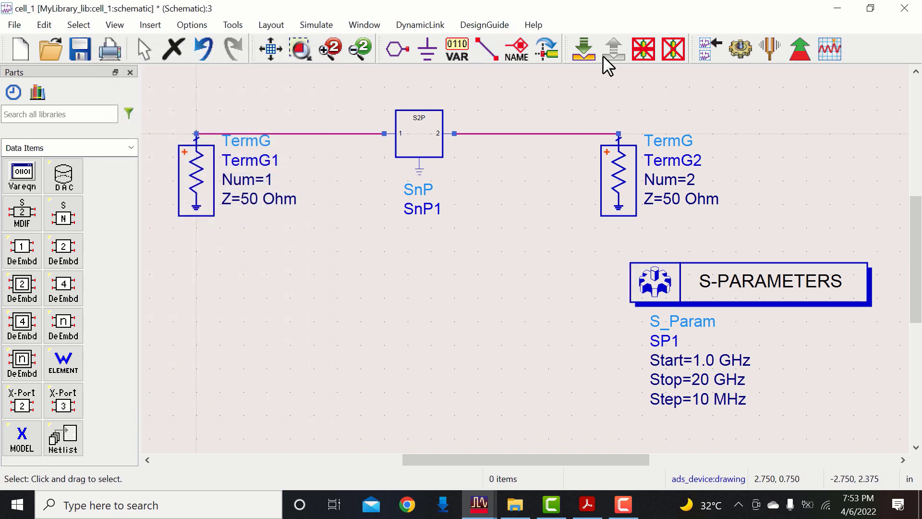
pyautogui.click(737, 46)
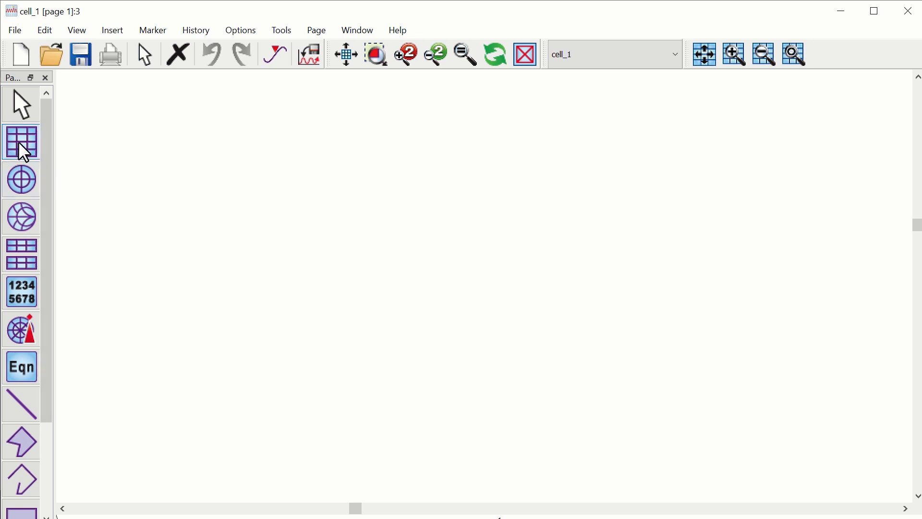
# - Insert a rectangular plot and add S(1,1) as a dBm trace
pyautogui.click(19, 142)
pyautogui.click(256, 128)
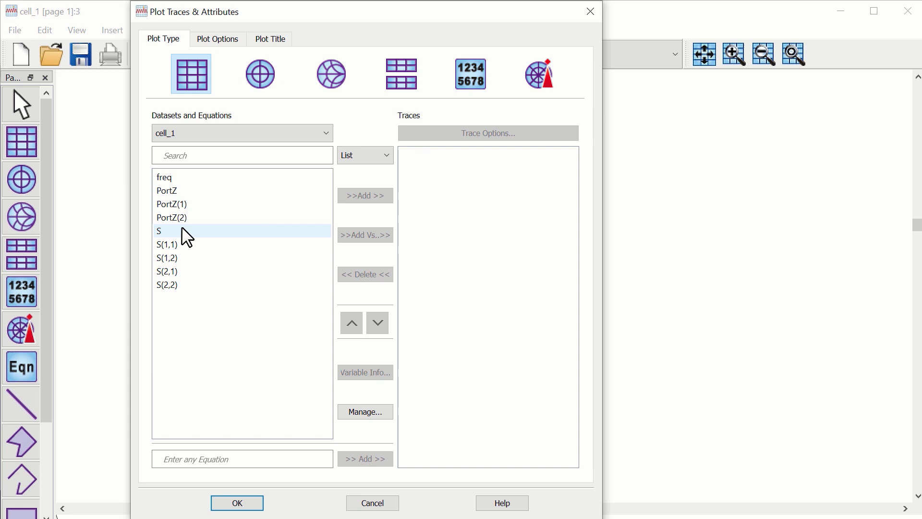
pyautogui.click(166, 245)
pyautogui.click(365, 196)
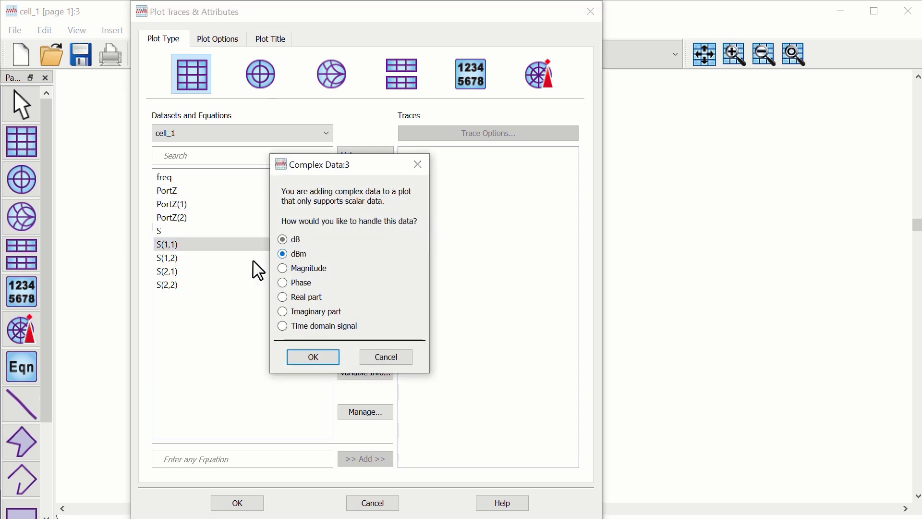
pyautogui.click(312, 356)
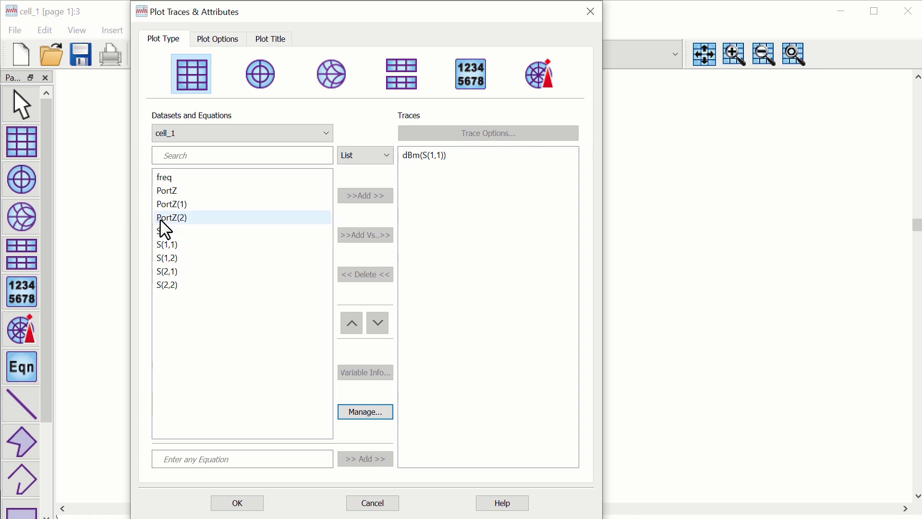
# - Add S(1,2), S(2,1) and S(2,2) as dBm traces and finish the plot
pyautogui.click(167, 258)
pyautogui.keyDown('shift'); pyautogui.click(224, 272); pyautogui.keyUp('shift')
pyautogui.press('Return')
pyautogui.click(171, 285)
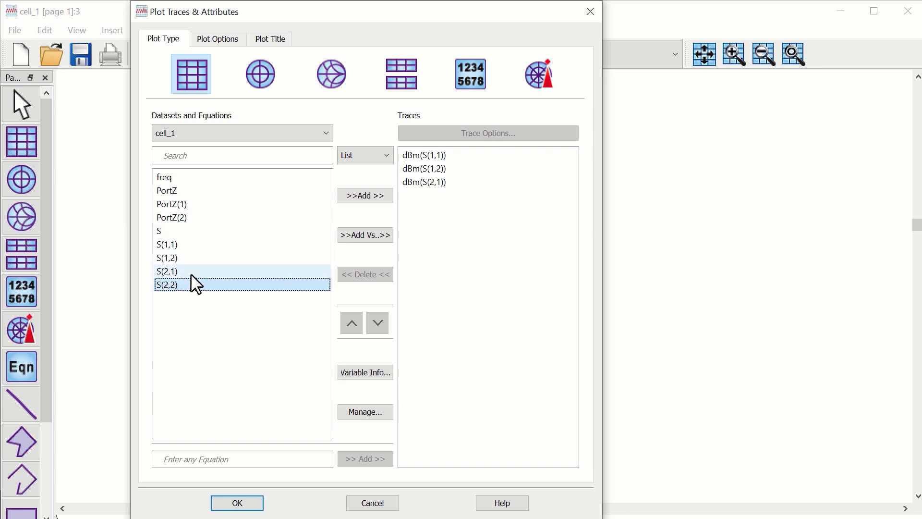
pyautogui.click(369, 198)
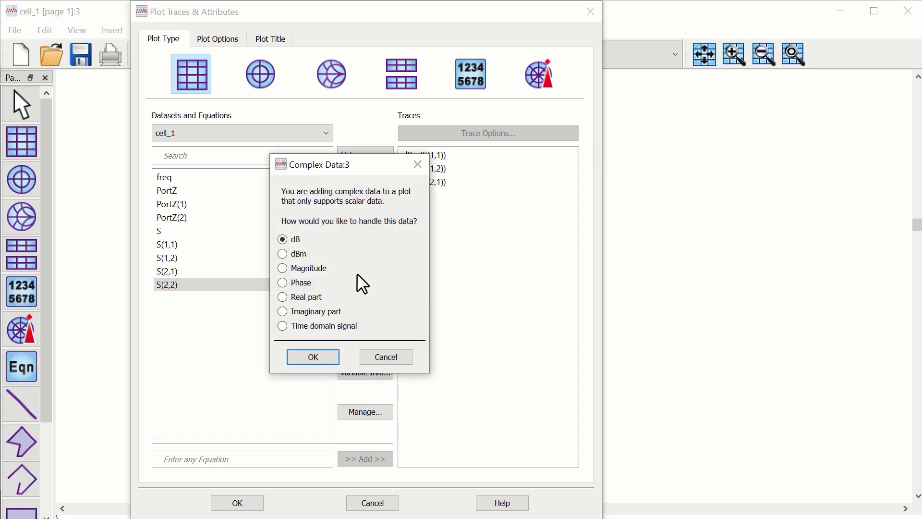
pyautogui.click(299, 253)
pyautogui.click(312, 356)
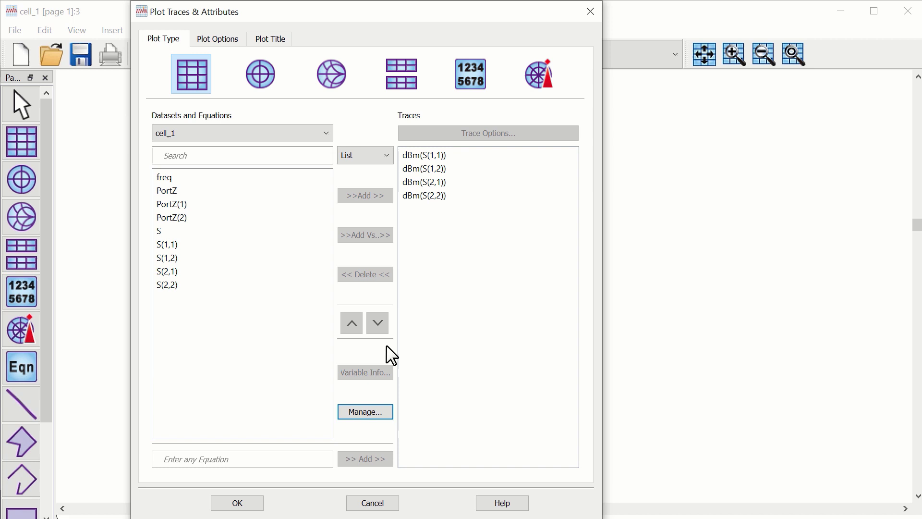
pyautogui.click(237, 505)
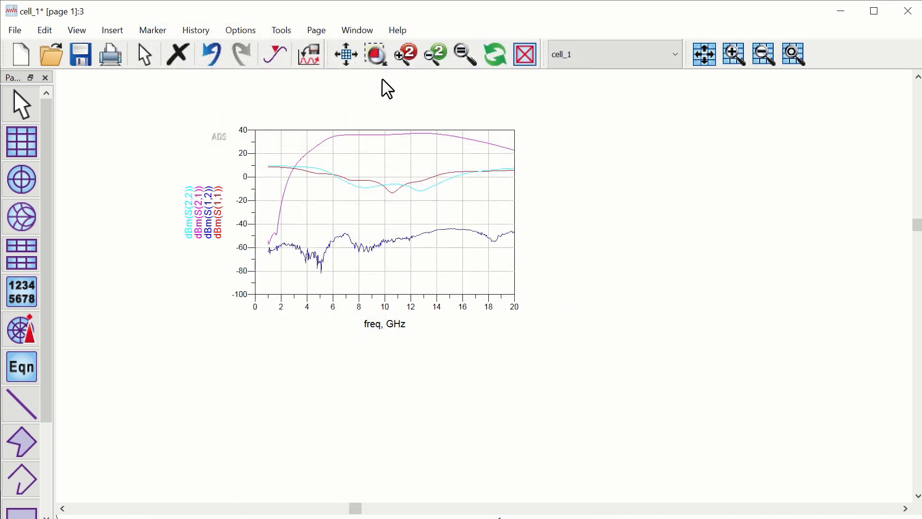
# - Fit the page and thicken the magenta S(2,1) trace to 2.5 points
pyautogui.click(334, 56)
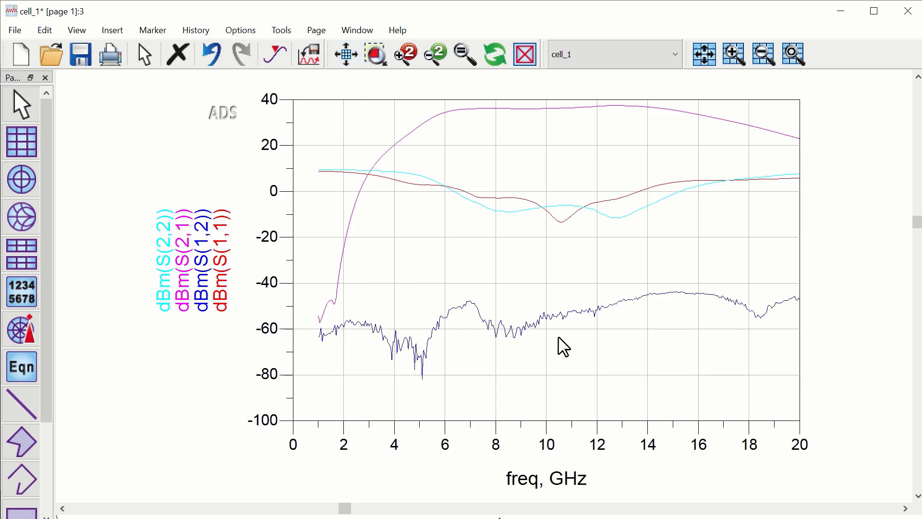
pyautogui.click(434, 115)
pyautogui.rightClick(434, 116)
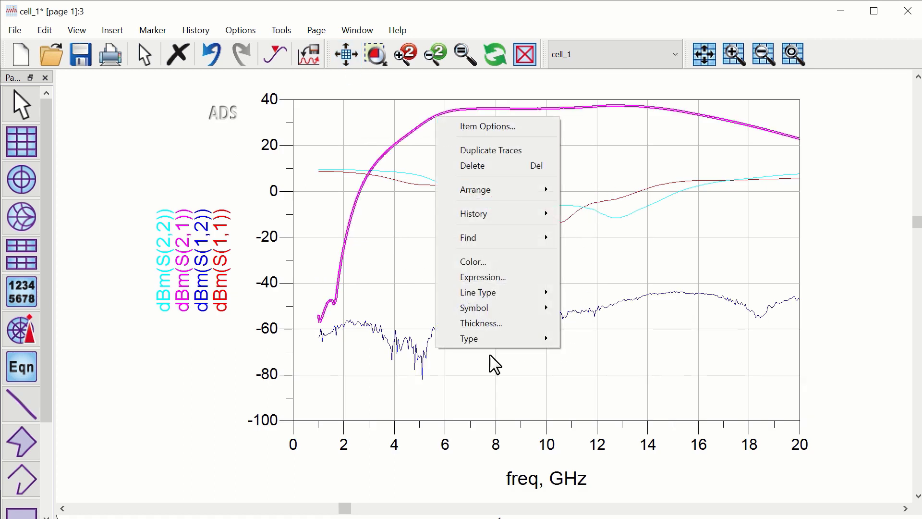
pyautogui.click(483, 324)
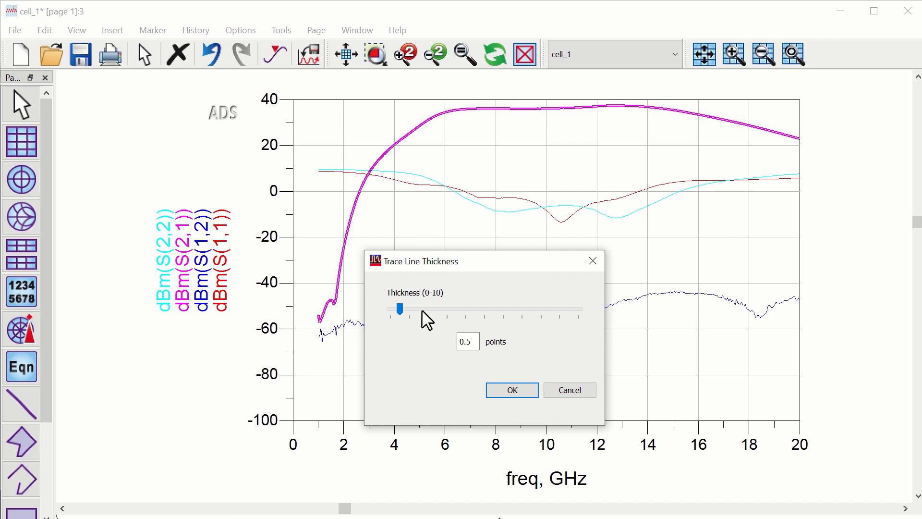
pyautogui.click(512, 389)
# - Thicken the S(1,1) and S(2,2) traces to 2.5-point lines
pyautogui.click(517, 207)
pyautogui.rightClick(517, 206)
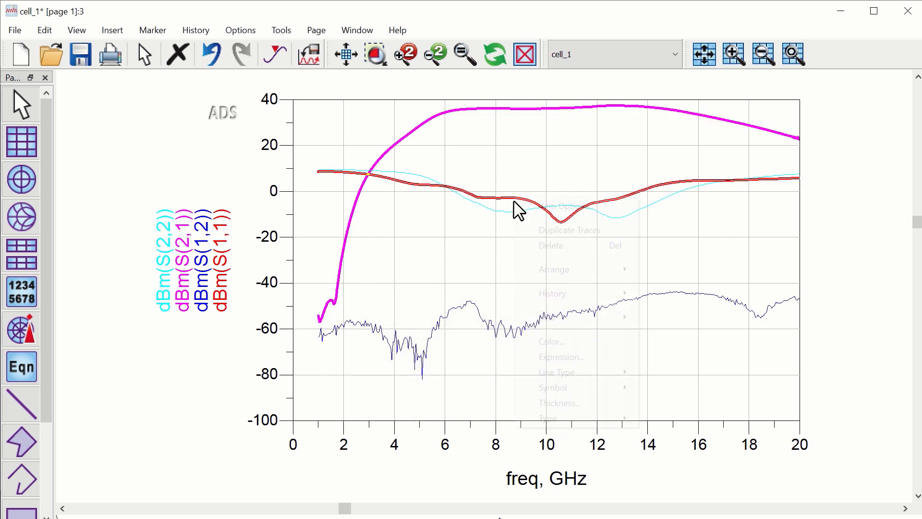
pyautogui.click(565, 414)
pyautogui.click(591, 465)
pyautogui.click(511, 211)
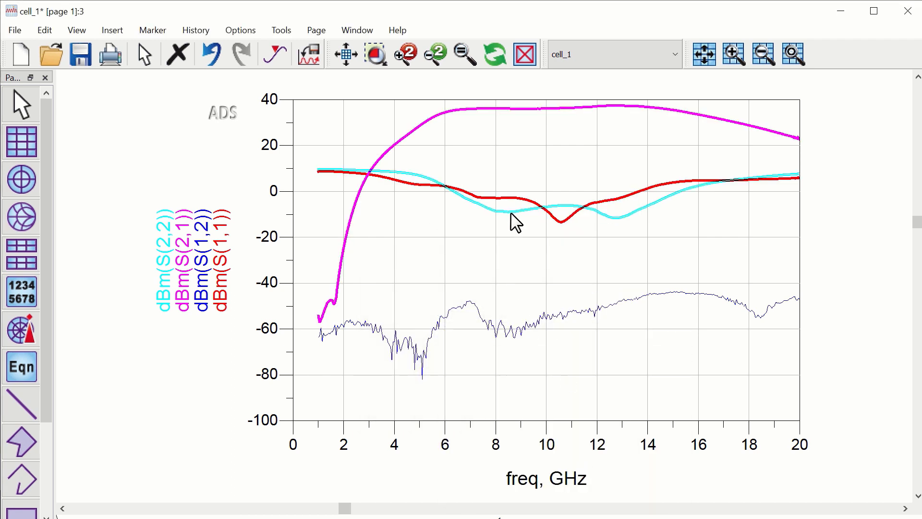
pyautogui.rightClick(510, 212)
pyautogui.click(558, 417)
pyautogui.press('Return')
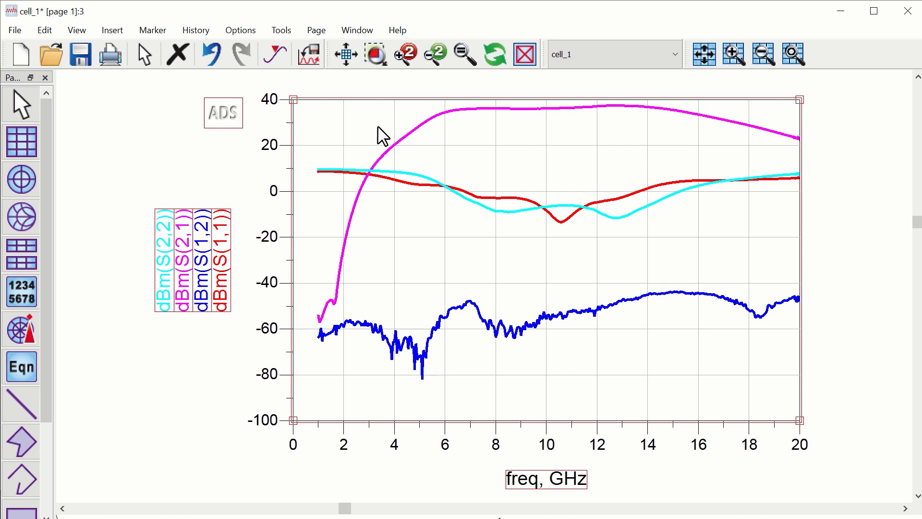
# - Zoom the page out by 2 and place a new Smith chart beside the dBm plot
pyautogui.click(424, 57)
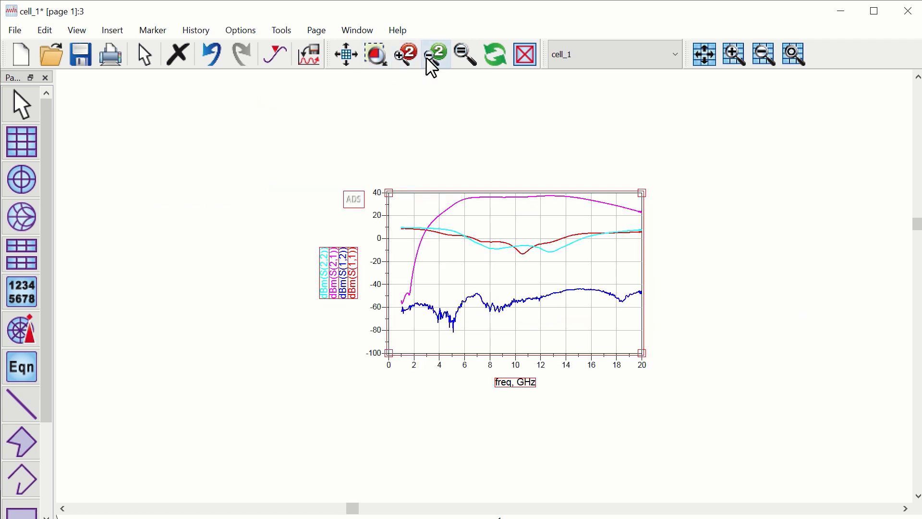
pyautogui.click(22, 217)
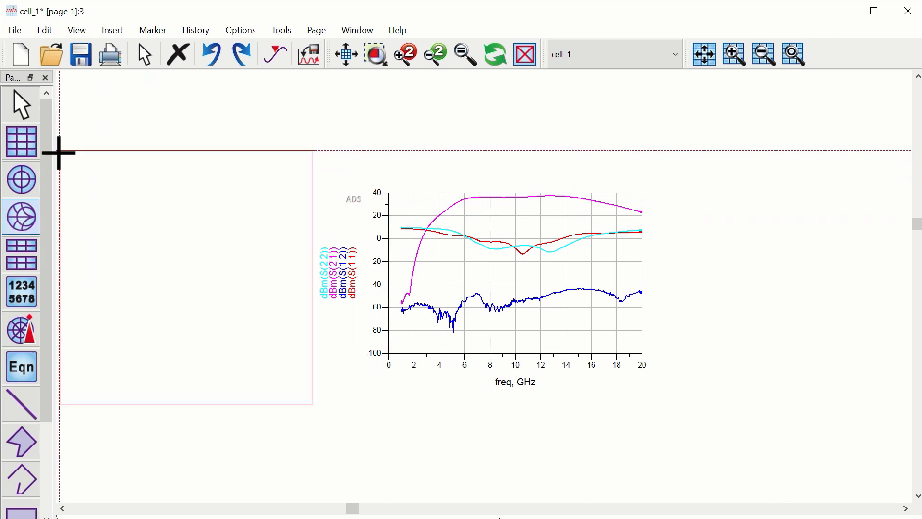
pyautogui.click(77, 152)
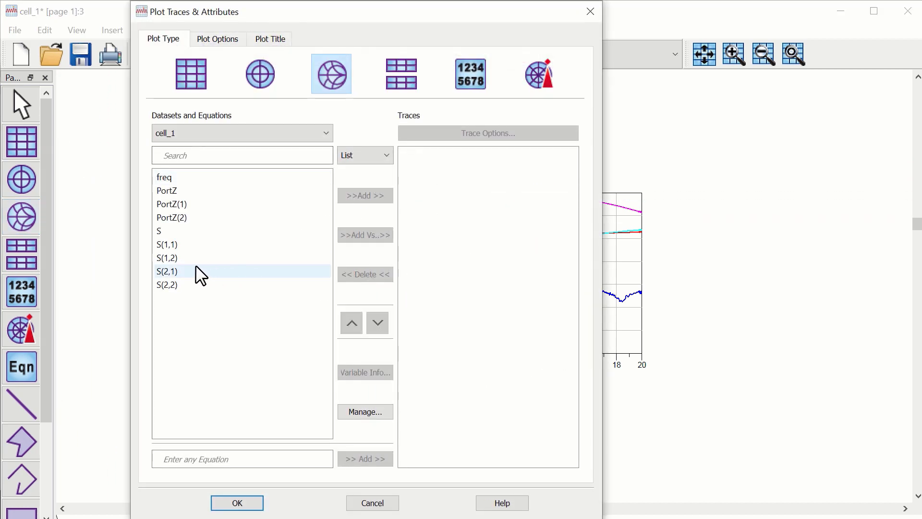
# - Add S(1,2), S(2,1) and S(2,2) as Smith chart traces and confirm
pyautogui.click(181, 256)
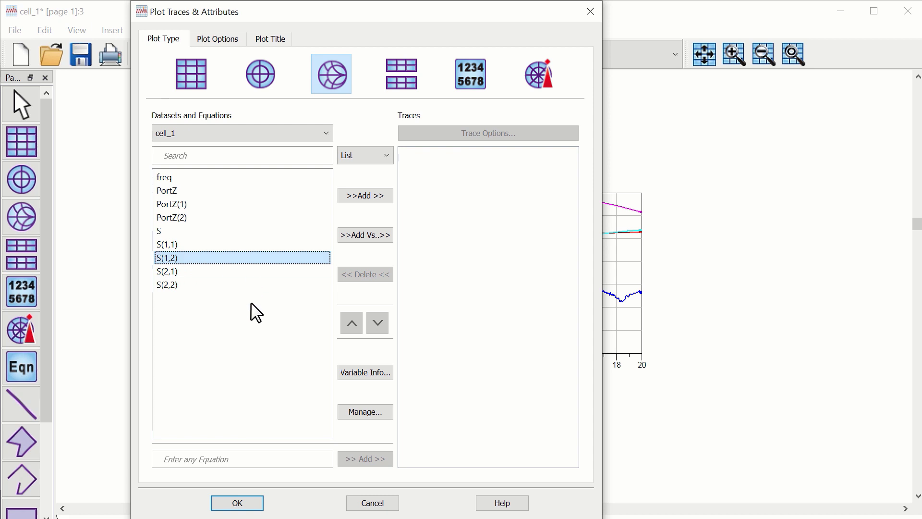
pyautogui.click(347, 194)
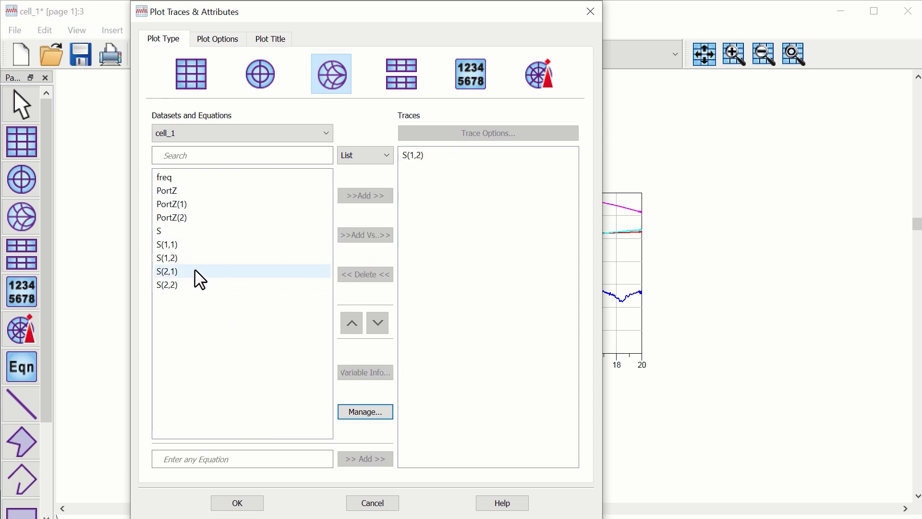
pyautogui.click(221, 271)
pyautogui.click(359, 195)
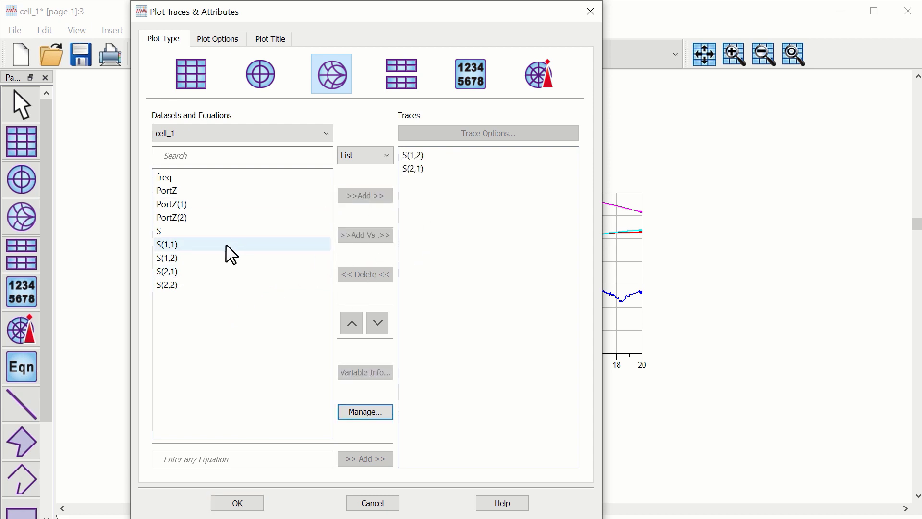
pyautogui.click(172, 284)
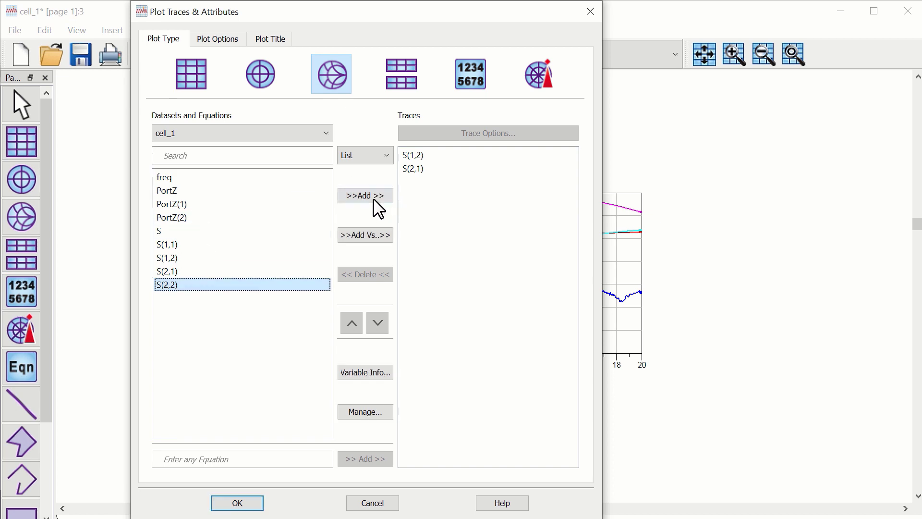
pyautogui.click(356, 194)
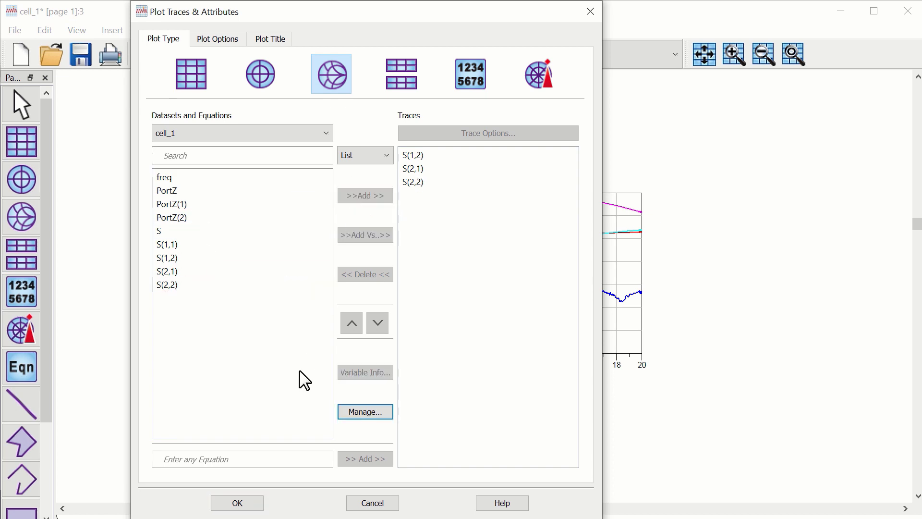
pyautogui.click(232, 502)
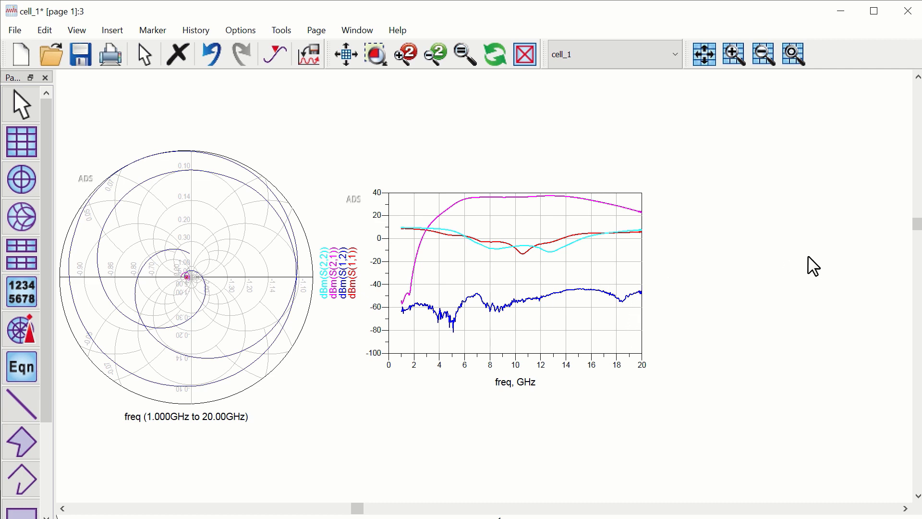
pyautogui.click(343, 54)
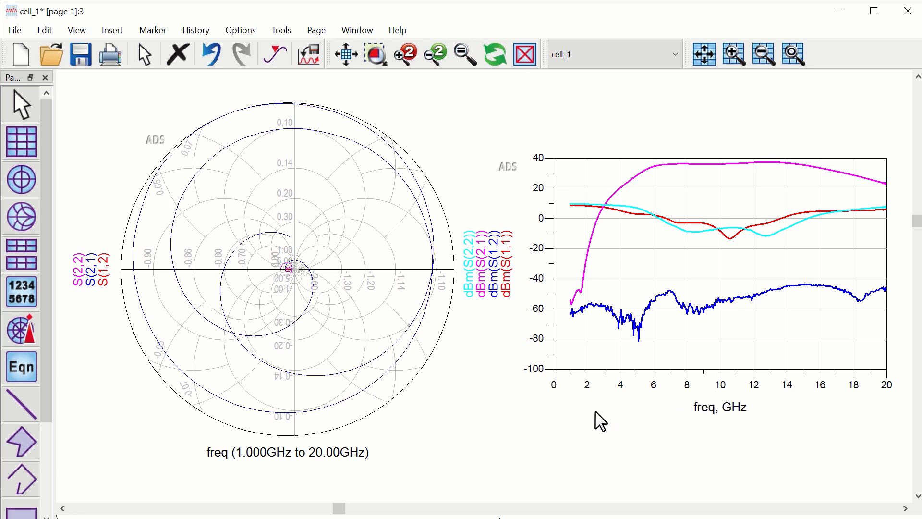
pyautogui.scroll(8, 269, 317)
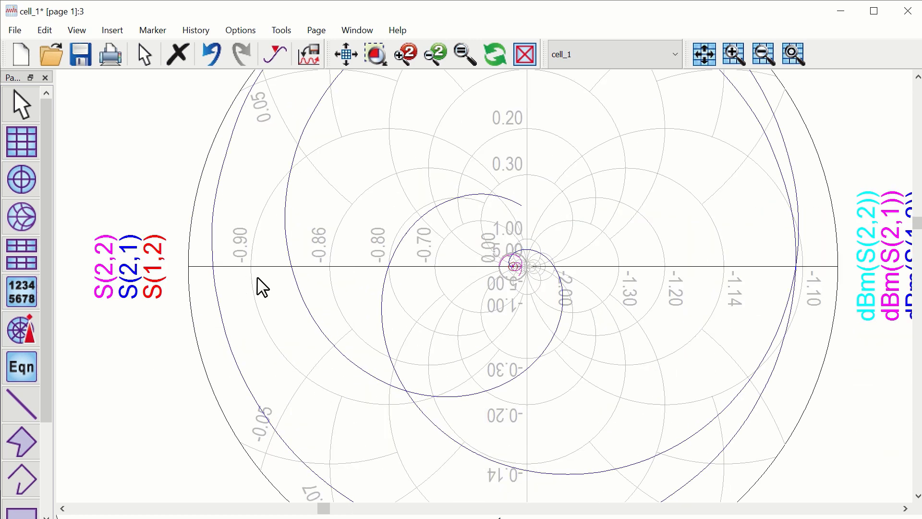
pyautogui.scroll(3, 471, 283)
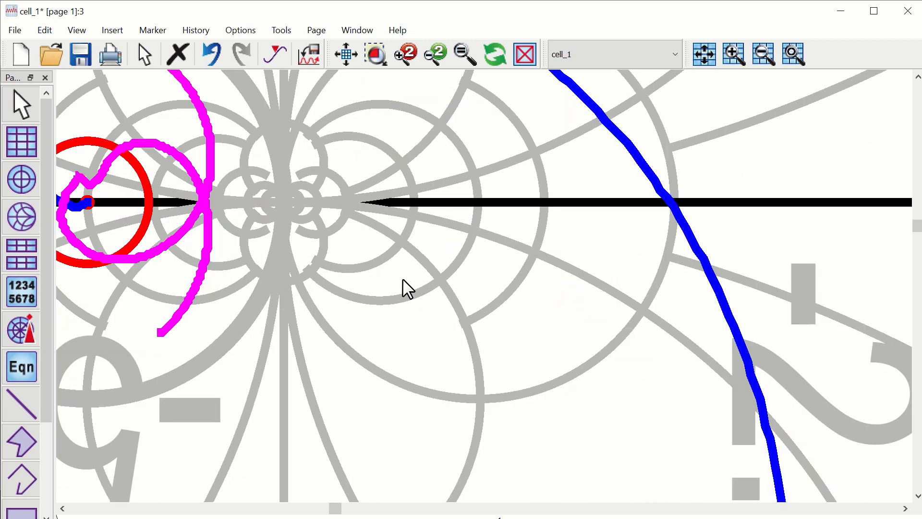
pyautogui.scroll(-2, 341, 281)
pyautogui.scroll(-6, 356, 264)
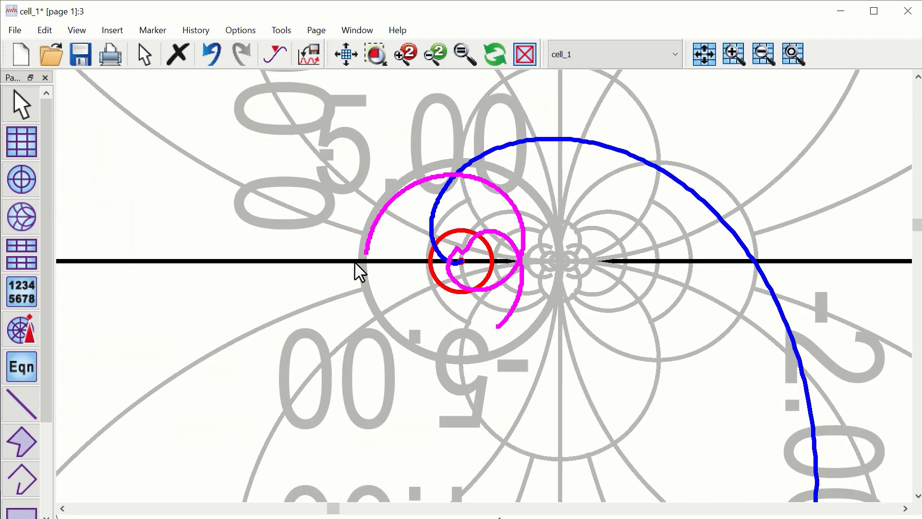
pyautogui.scroll(-2, 477, 284)
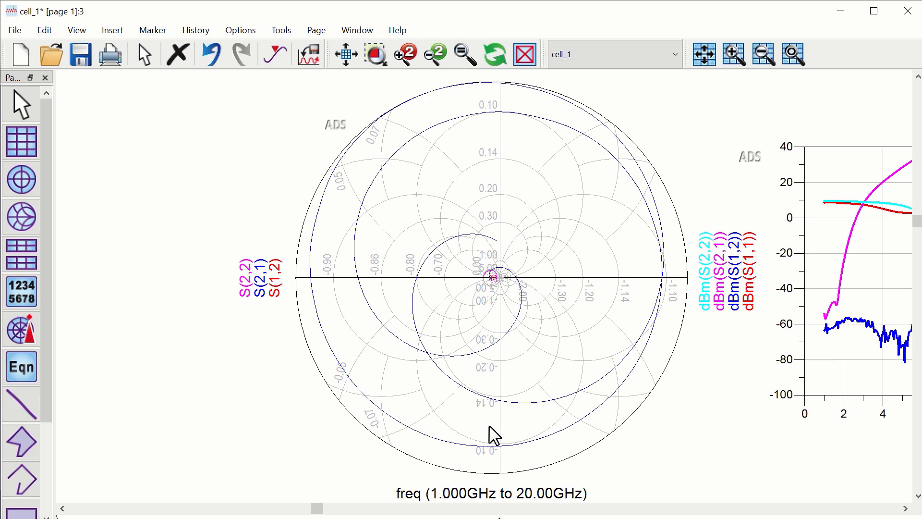
pyautogui.scroll(-2, 562, 357)
pyautogui.scroll(-1, 586, 288)
pyautogui.scroll(3, 596, 283)
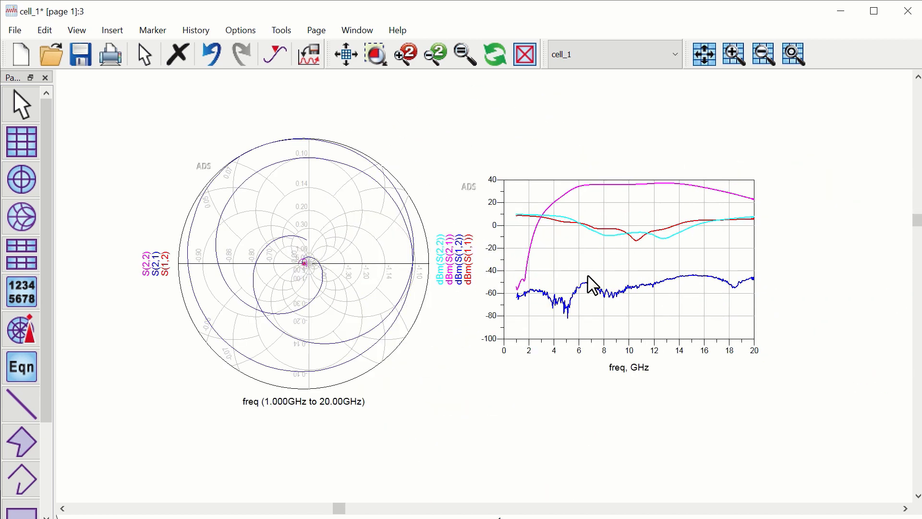
pyautogui.scroll(-2, 337, 287)
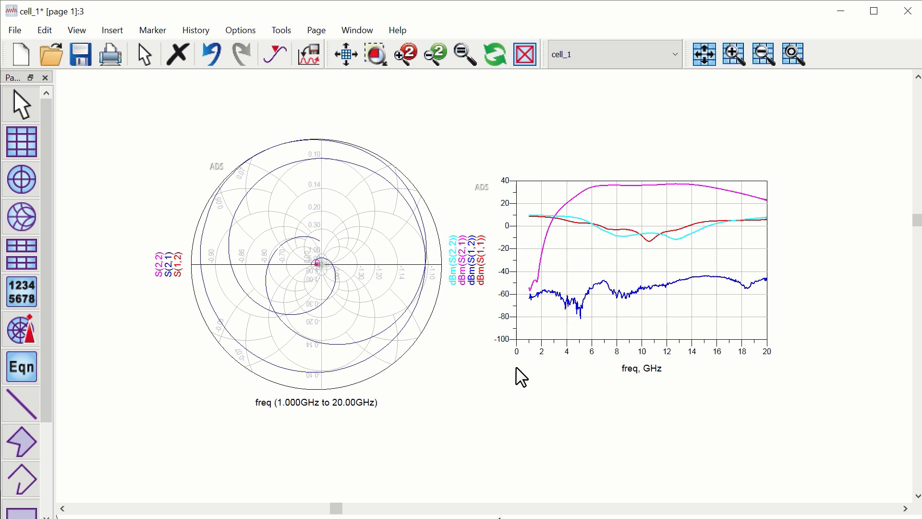